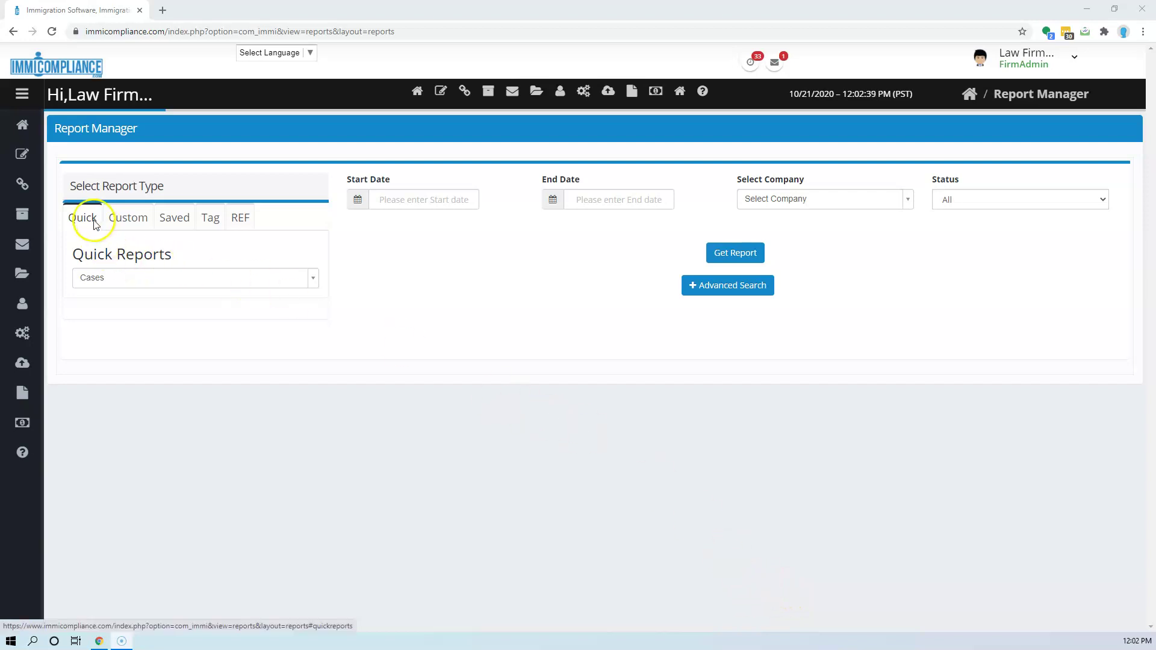
# Browse the Saved, Custom, Tag and Referral Source report tabs, then go back to Quick reports
pyautogui.click(181, 218)
pyautogui.click(125, 218)
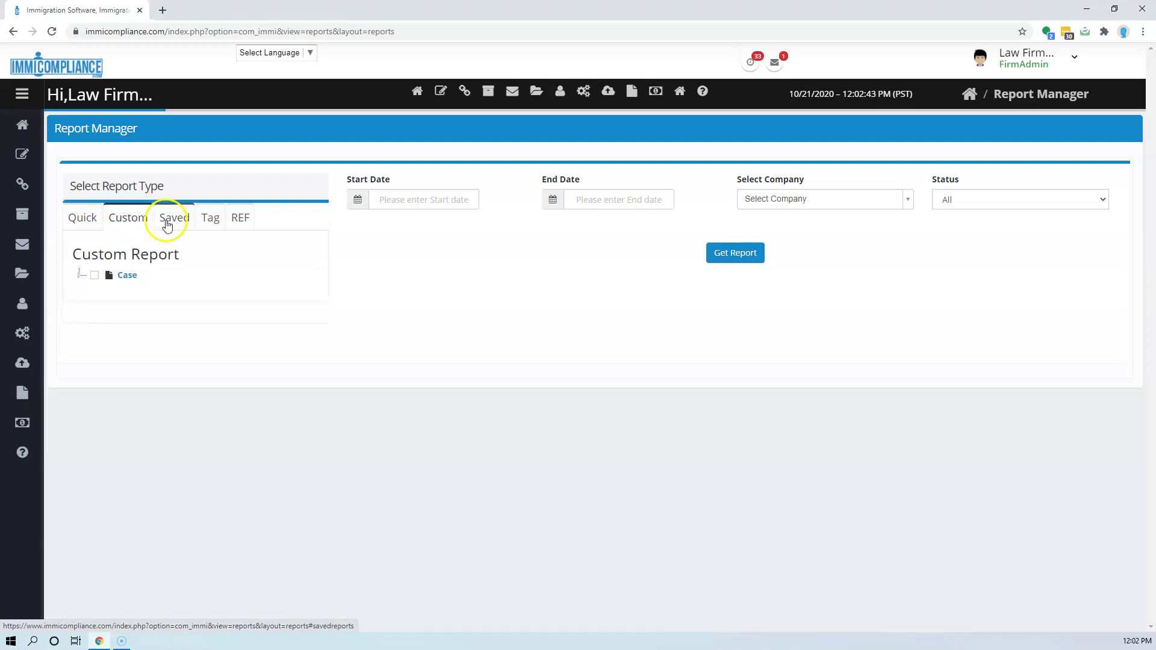
pyautogui.click(217, 221)
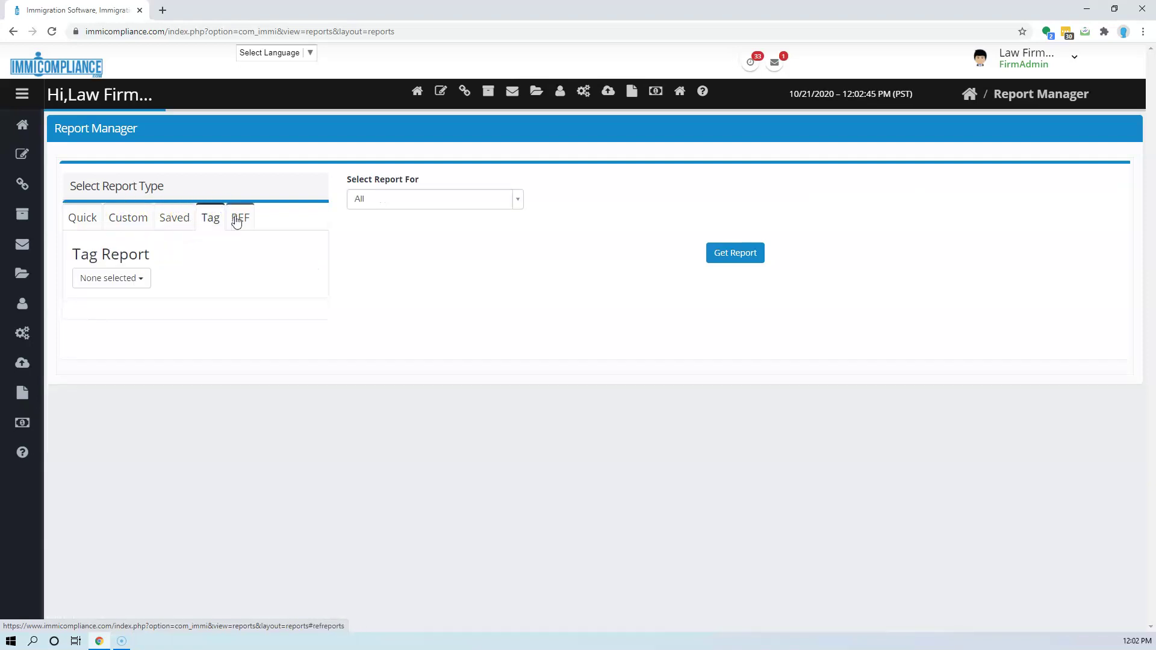
pyautogui.click(237, 220)
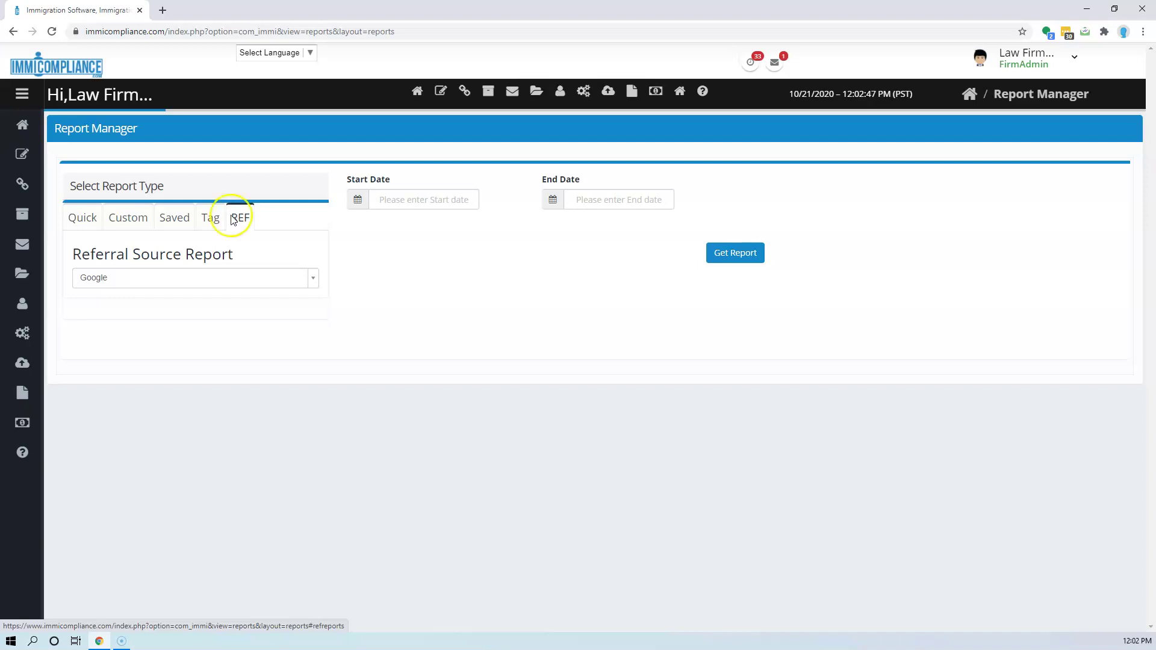
pyautogui.click(80, 224)
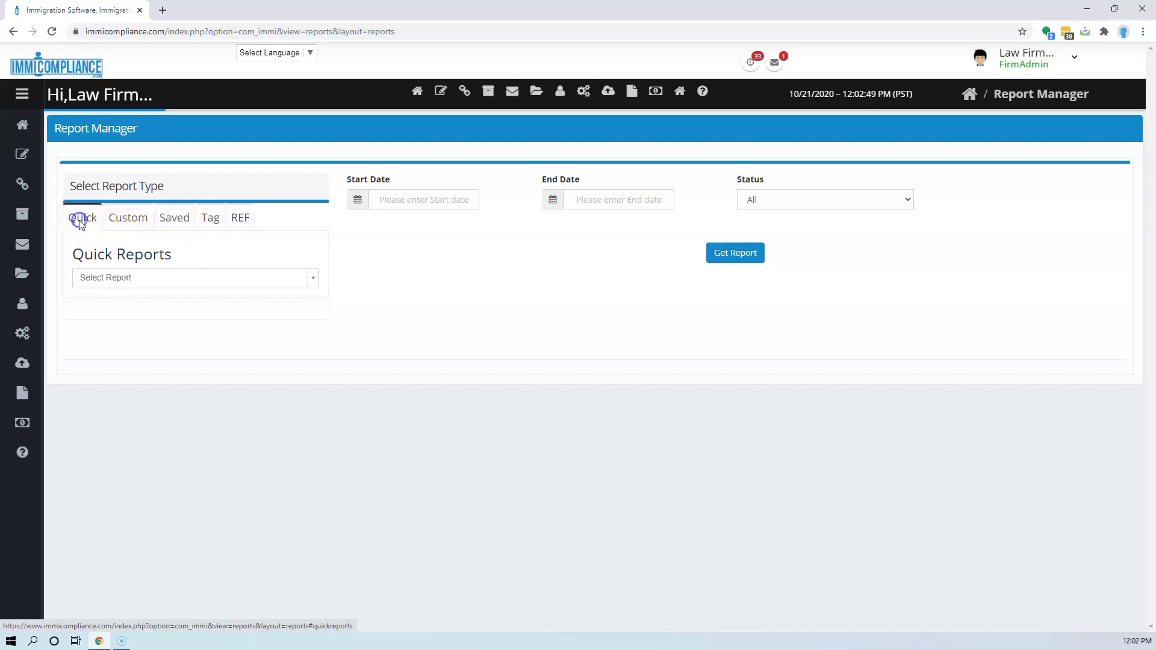
# Pick Cases from the Quick Reports Select Report list
pyautogui.click(178, 277)
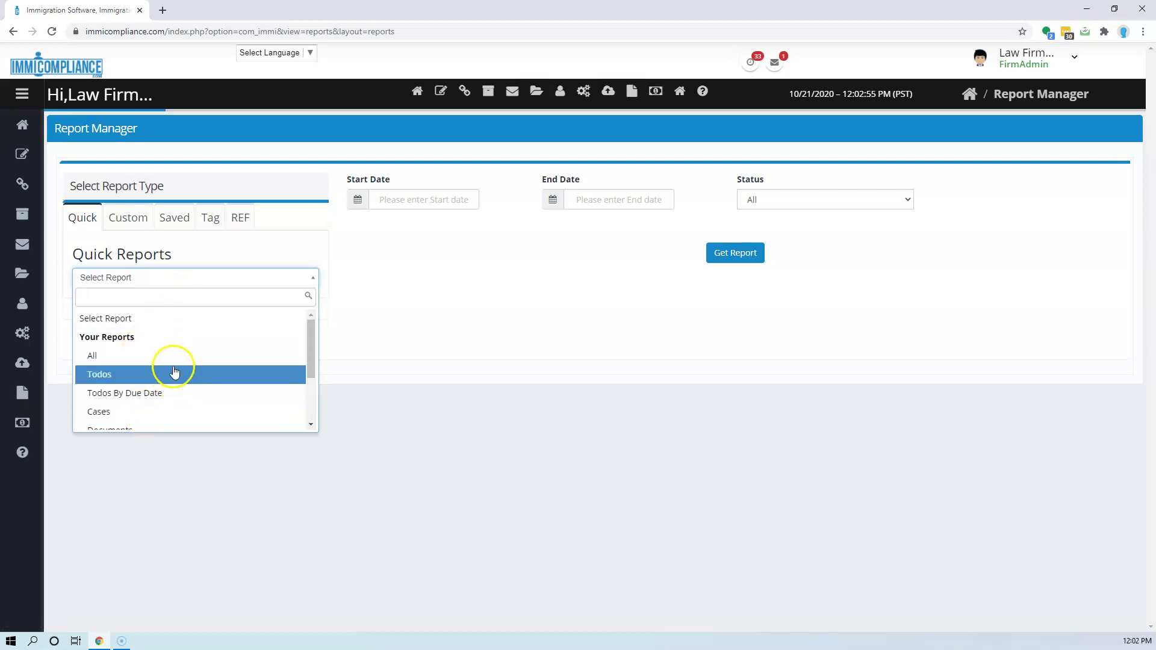
pyautogui.scroll(-2, 174, 373)
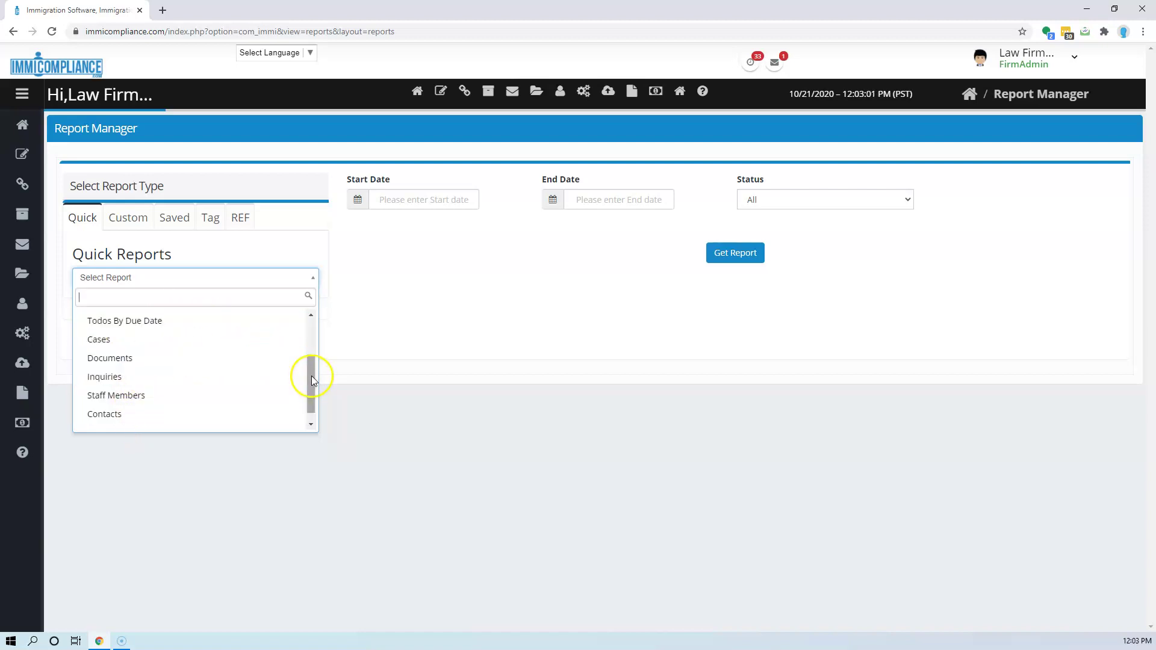
pyautogui.moveTo(312, 376)
pyautogui.mouseDown()
pyautogui.moveTo(307, 419)
pyautogui.moveTo(302, 303)
pyautogui.moveTo(313, 358)
pyautogui.mouseUp()
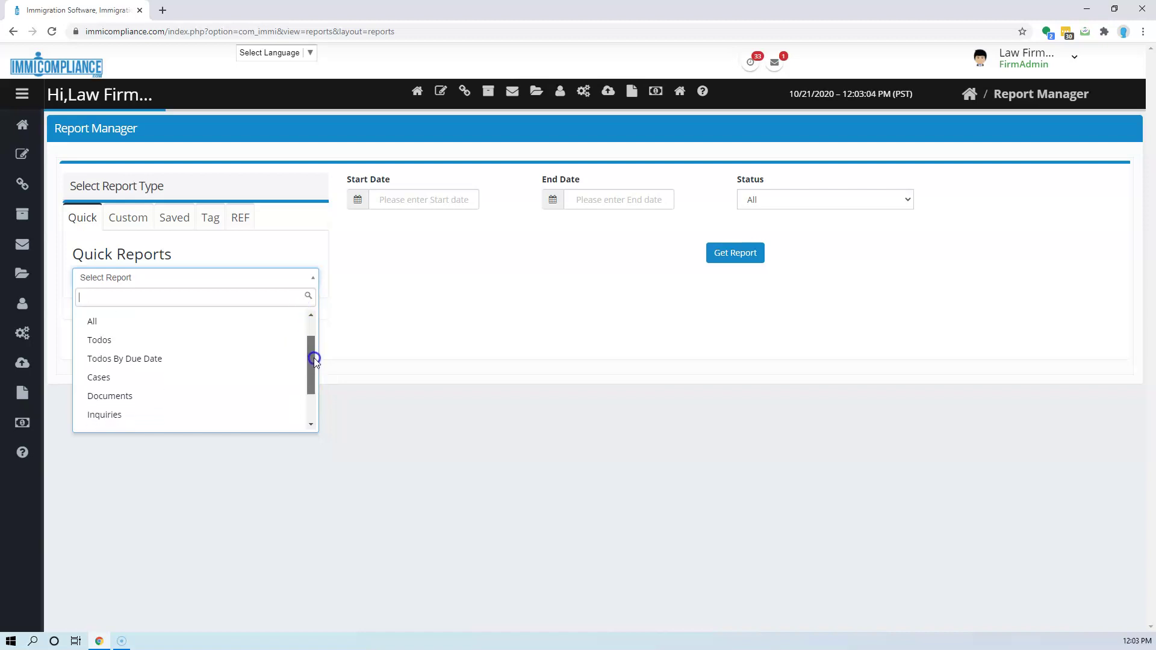
pyautogui.click(104, 379)
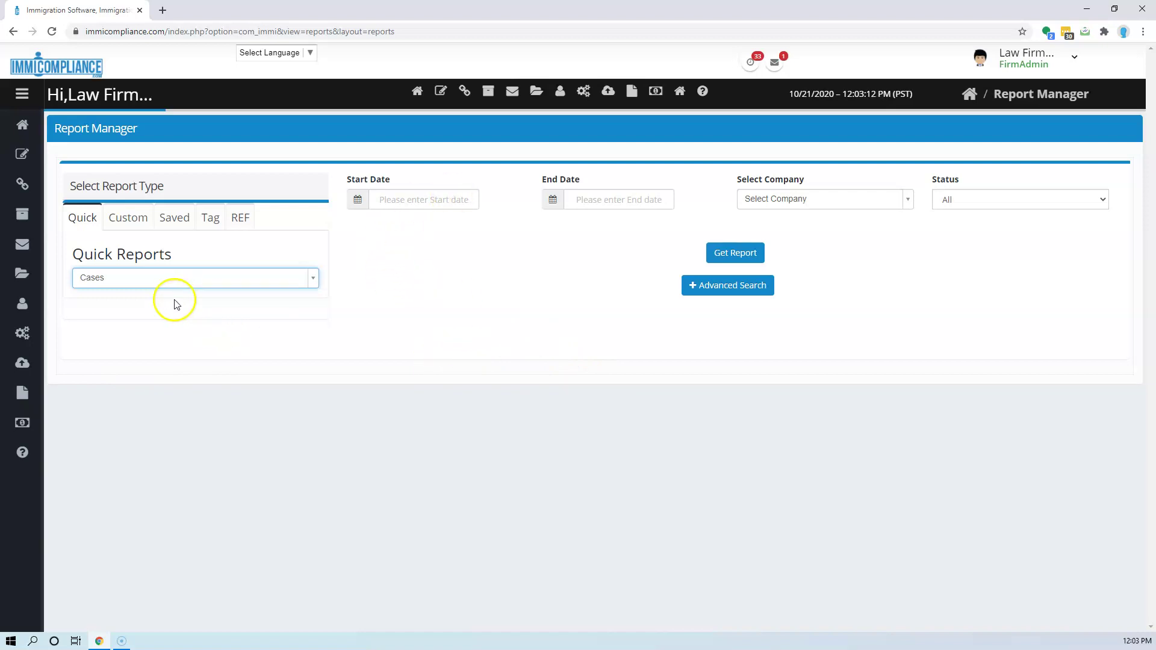
# Set the Cases report date range to 05/01/2020 through 10/21/2020
pyautogui.click(397, 201)
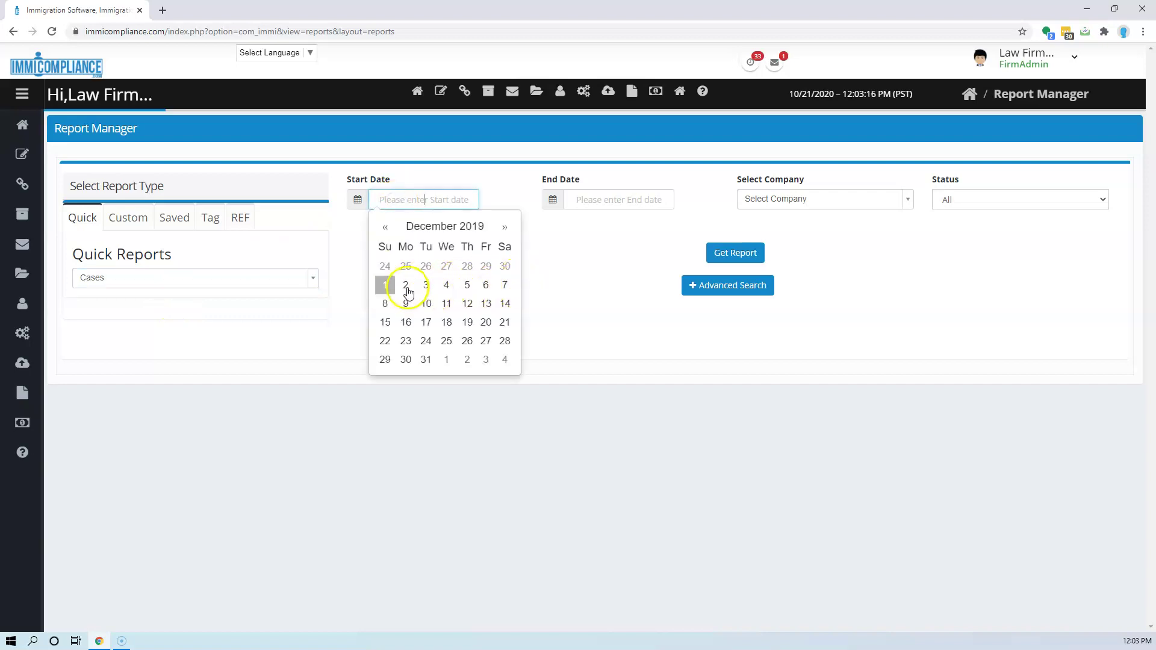
pyautogui.doubleClick(505, 228)
pyautogui.tripleClick(504, 228)
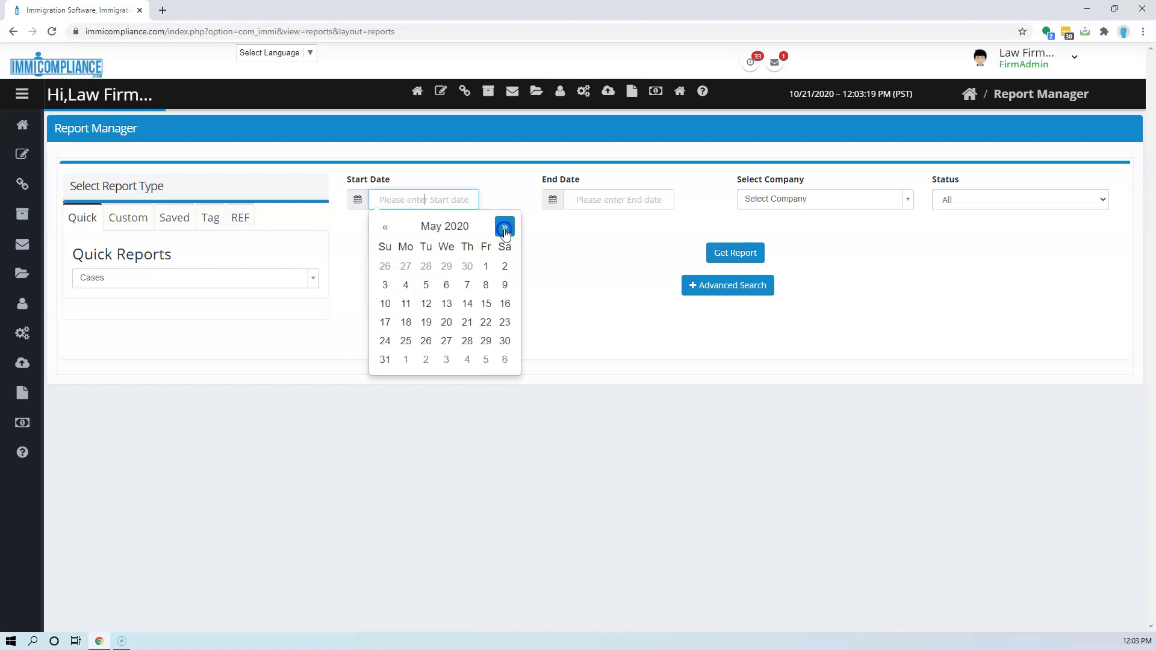
pyautogui.click(486, 266)
pyautogui.click(632, 201)
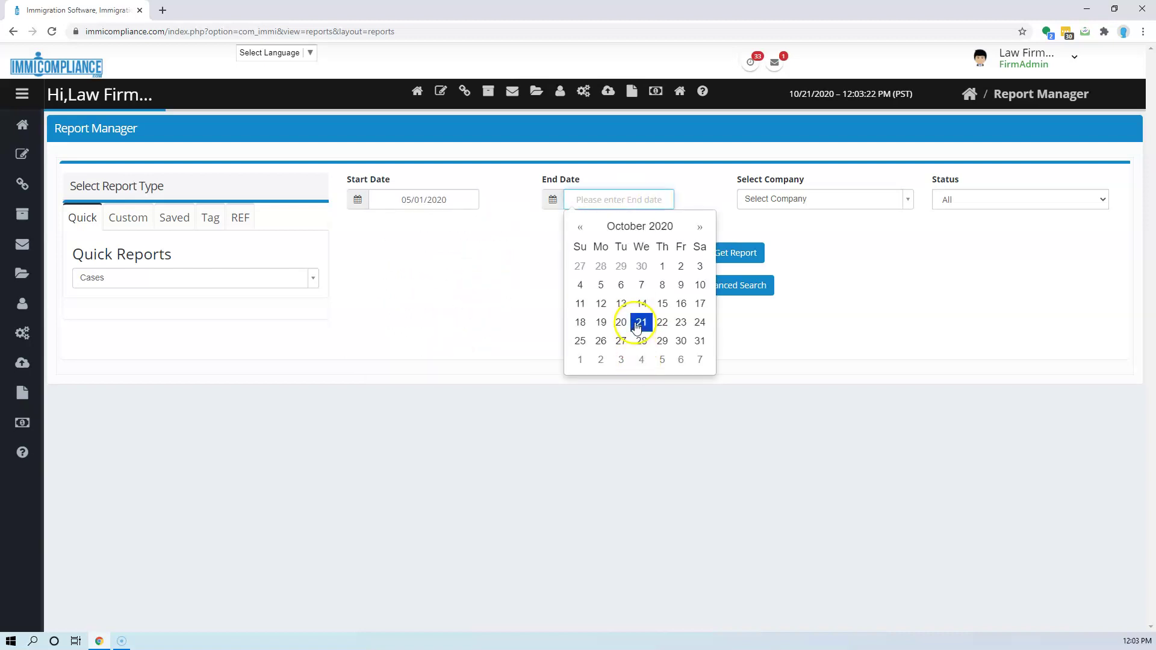
pyautogui.click(546, 480)
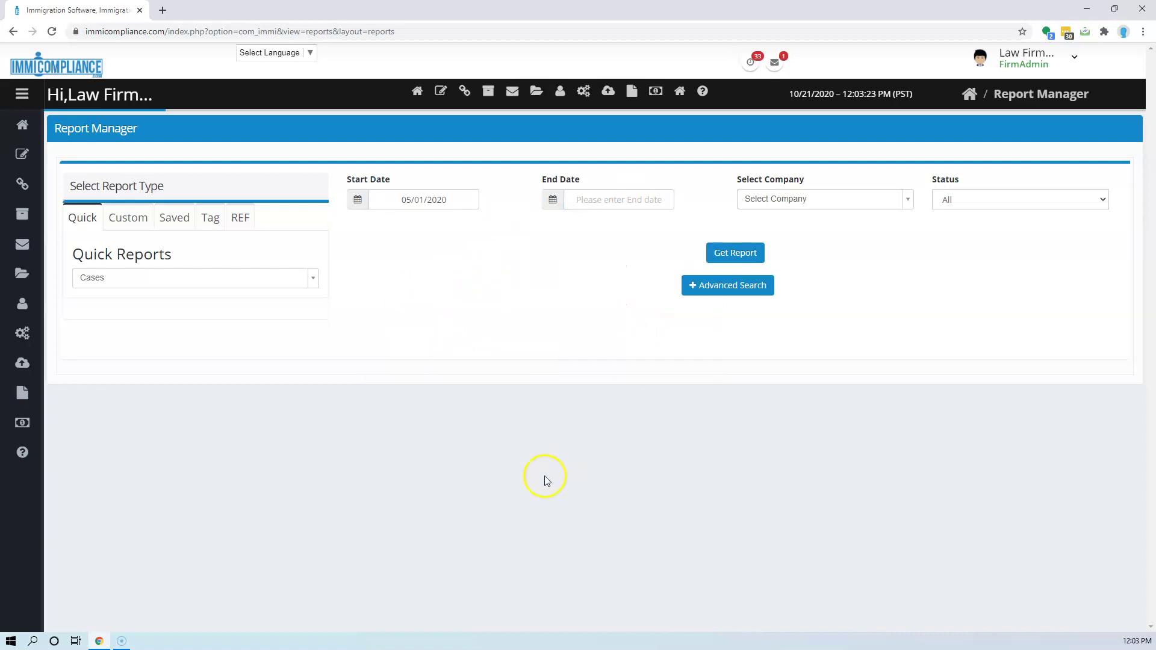
pyautogui.click(620, 201)
pyautogui.click(642, 324)
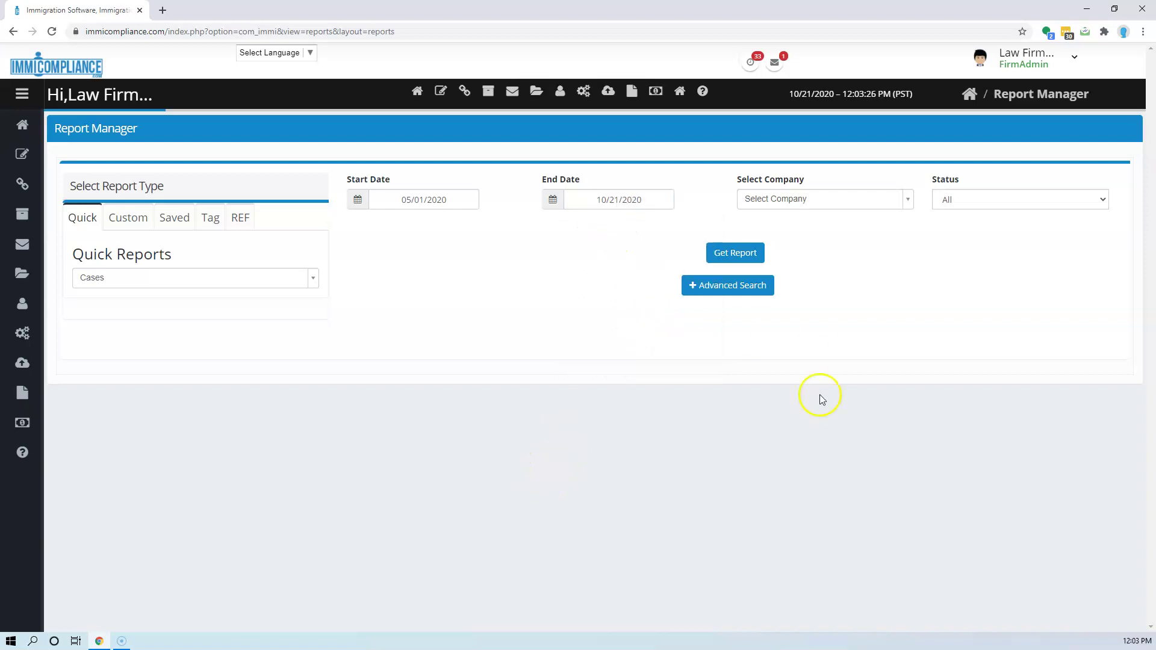
# Set Select Company to All and keep Status at All
pyautogui.click(906, 203)
pyautogui.click(788, 277)
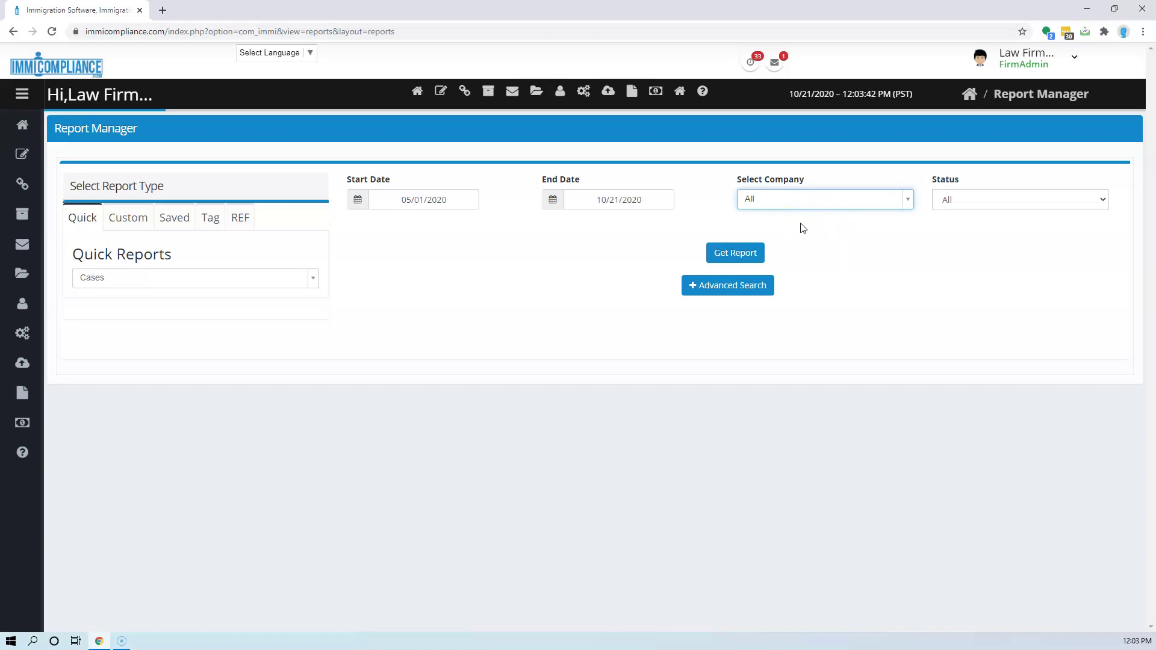
pyautogui.click(1012, 202)
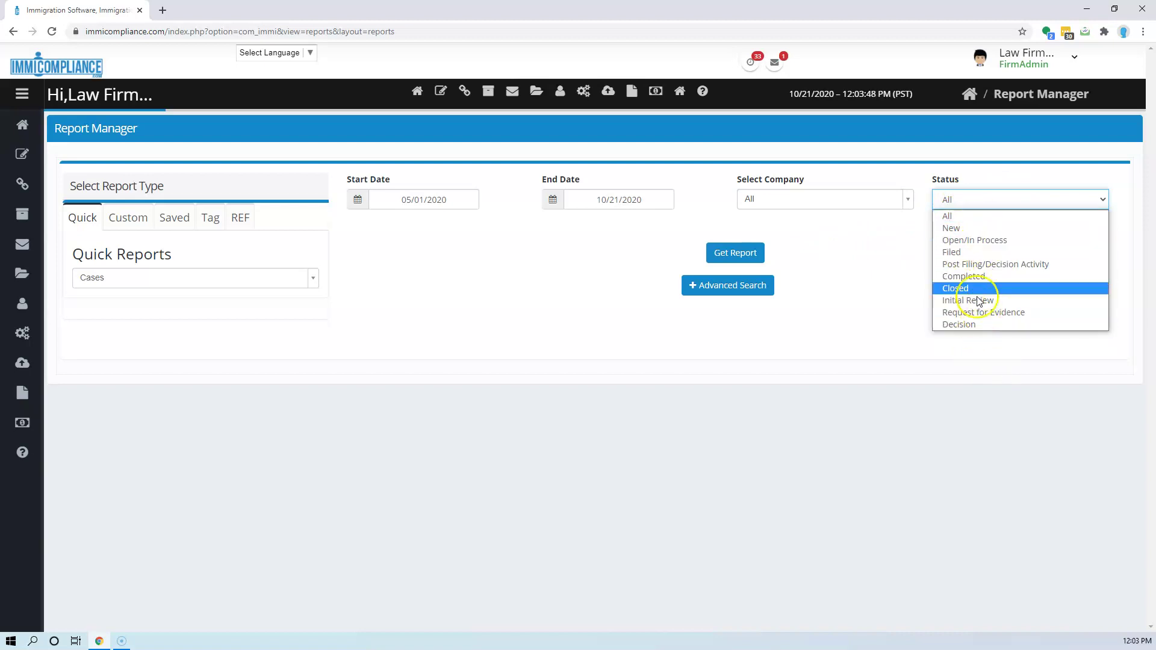
pyautogui.click(970, 217)
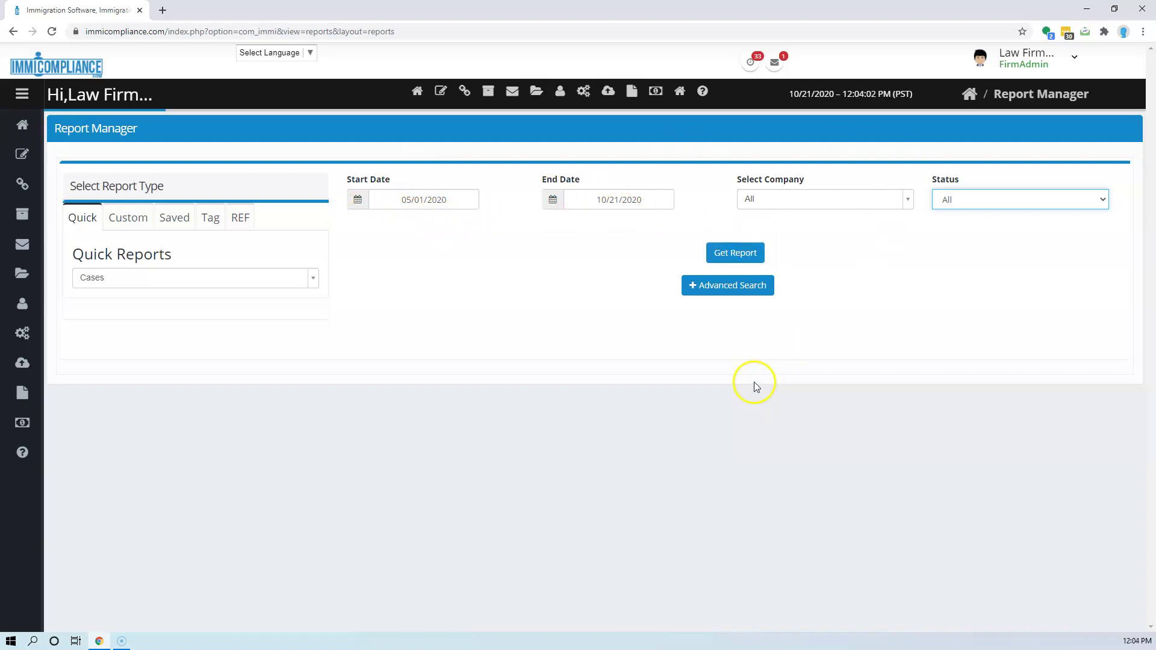
# Show Advanced Search and check the Case Taken By, Case Assigned To and Case Types lists without choosing anything
pyautogui.click(745, 286)
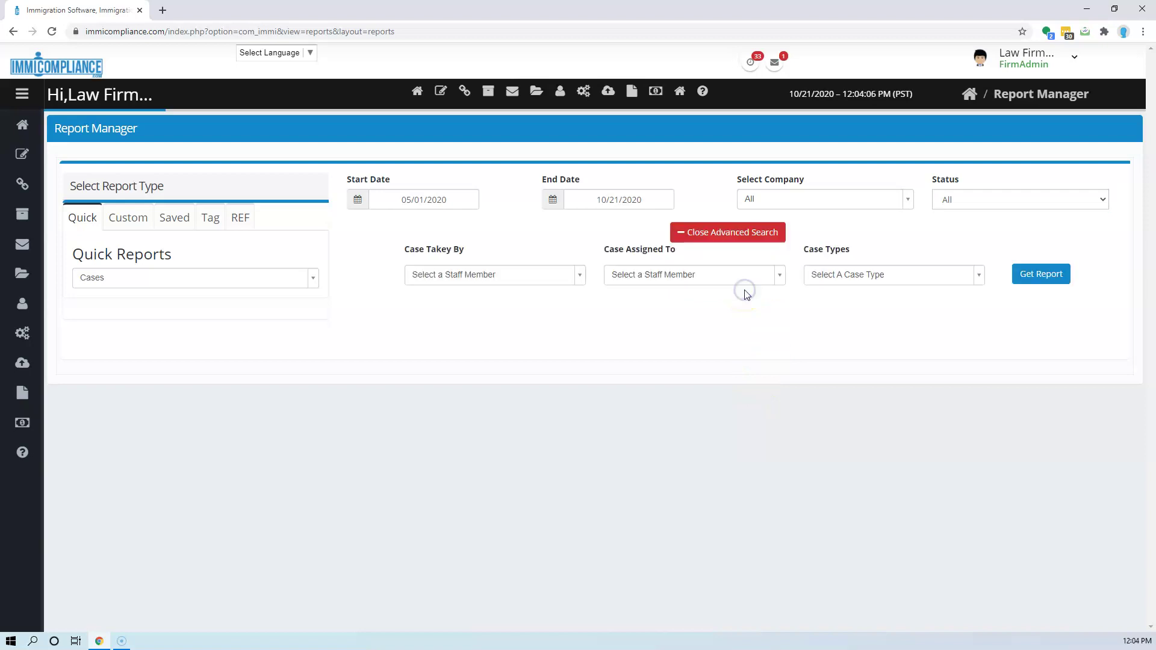
pyautogui.click(481, 277)
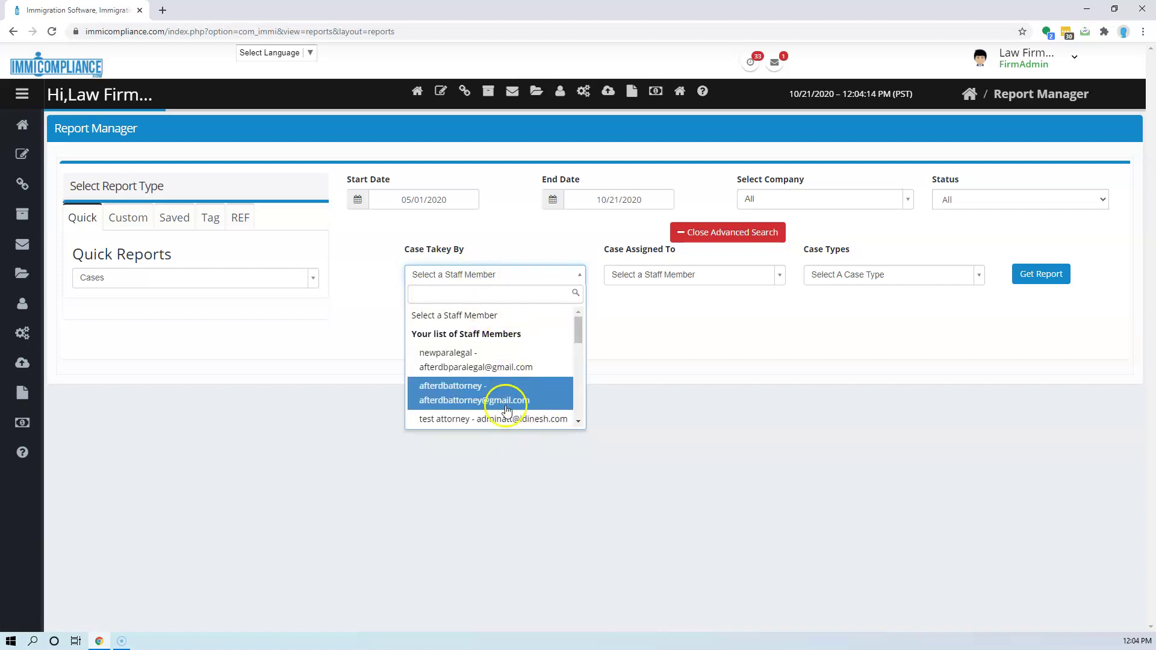
pyautogui.click(692, 359)
pyautogui.click(741, 274)
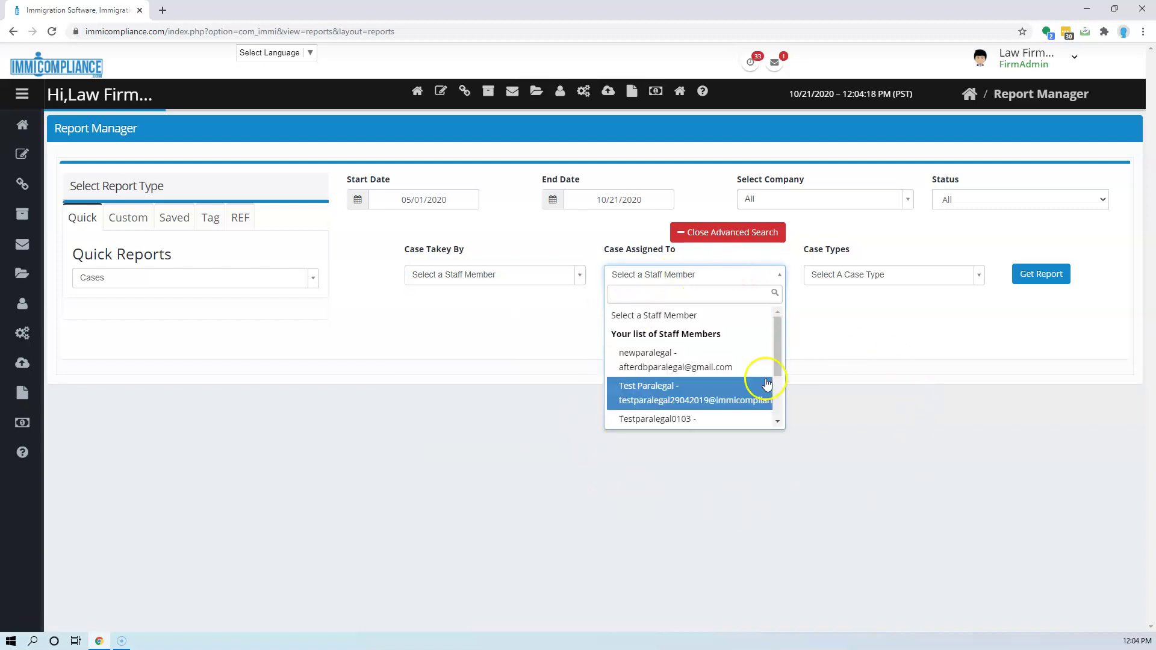
pyautogui.click(851, 347)
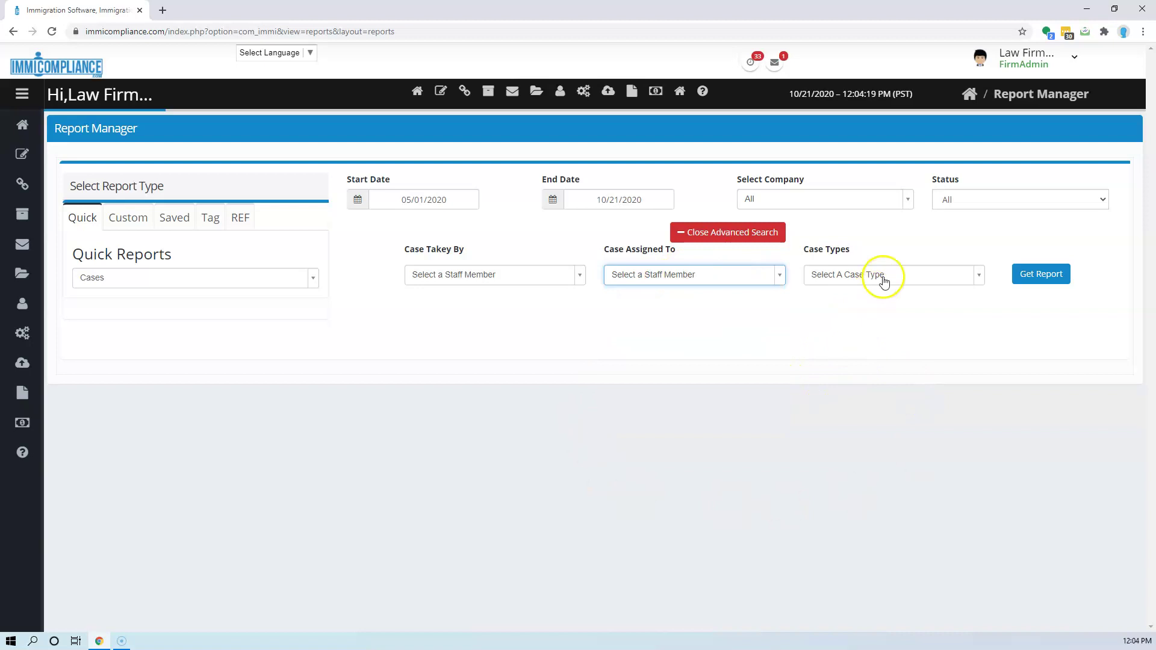
pyautogui.click(884, 278)
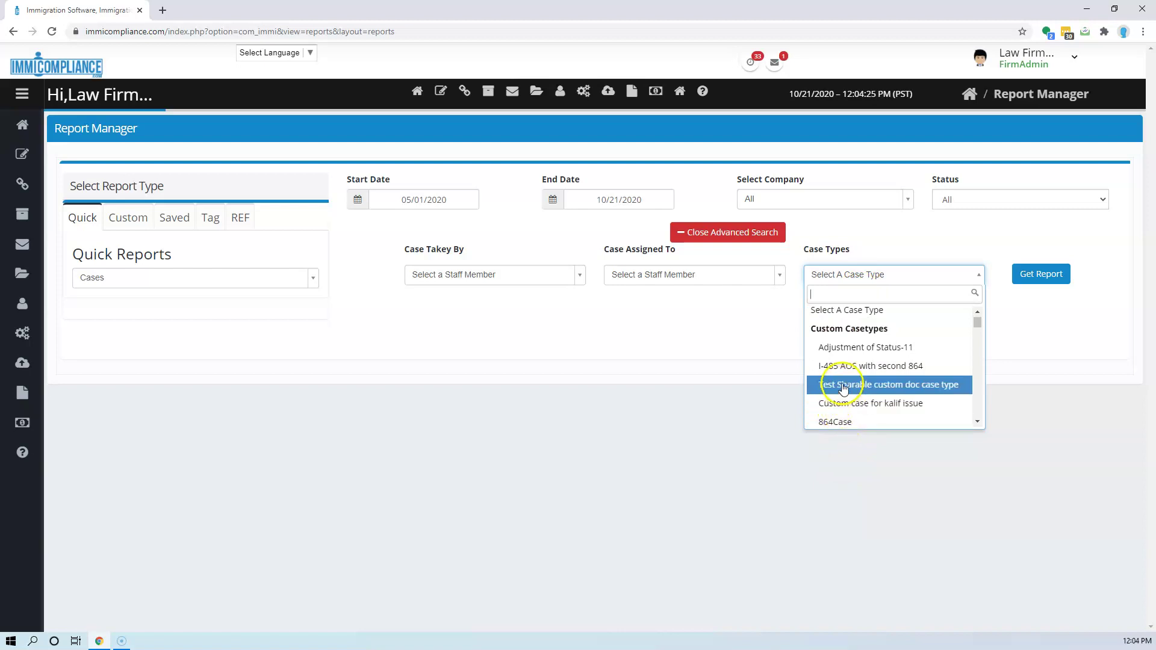
pyautogui.click(977, 324)
pyautogui.click(651, 359)
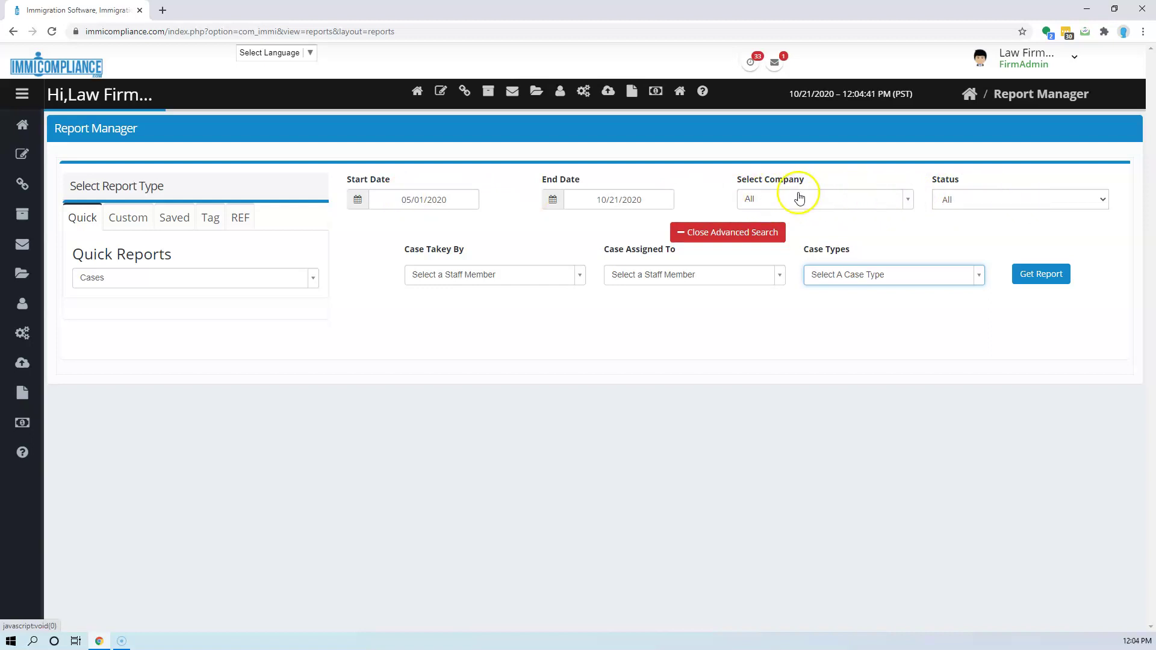
# Run the Cases report (83 entries), page to page 6, download it as PDF, then close it
pyautogui.click(1043, 276)
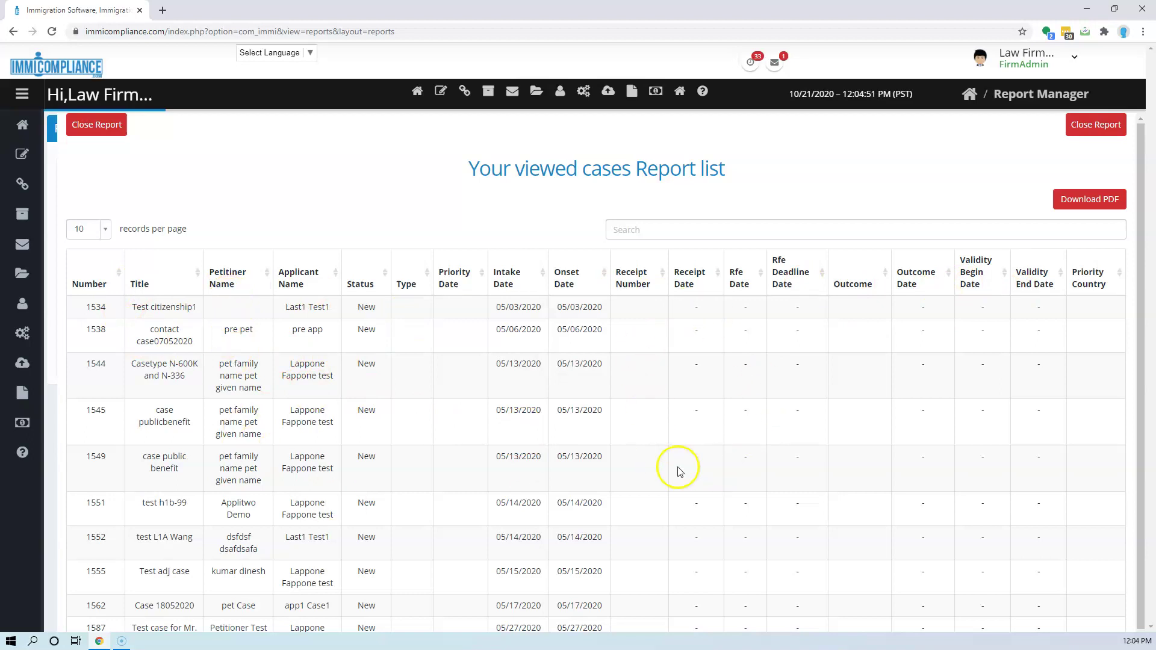
pyautogui.scroll(-1, 551, 376)
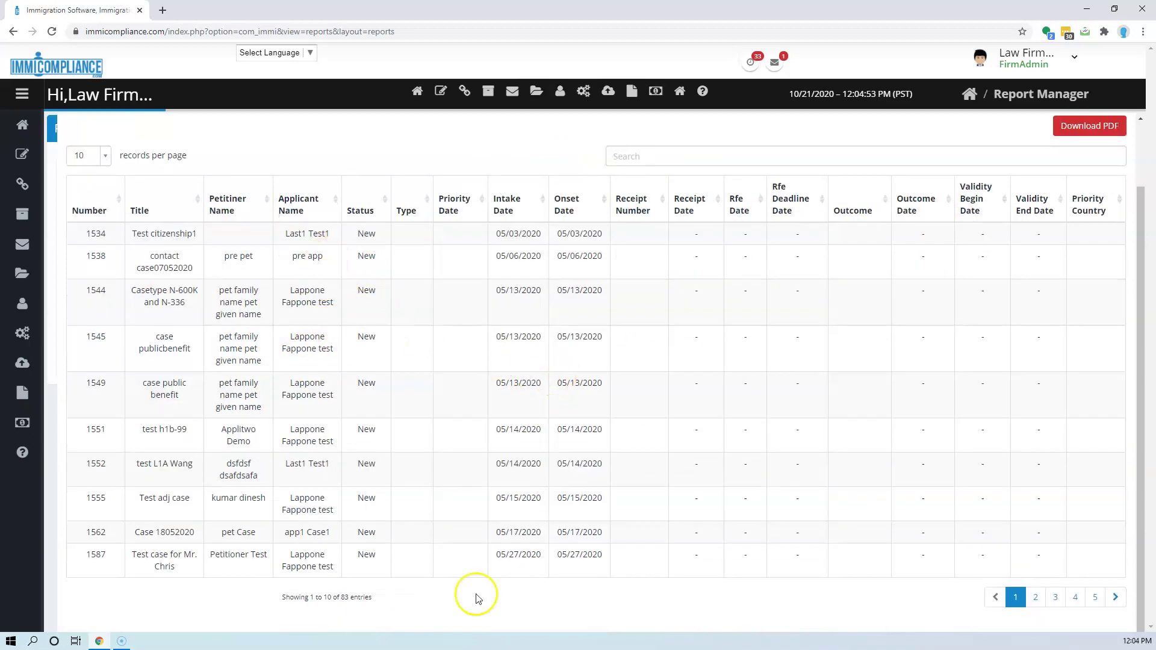
pyautogui.click(1079, 599)
pyautogui.click(1097, 598)
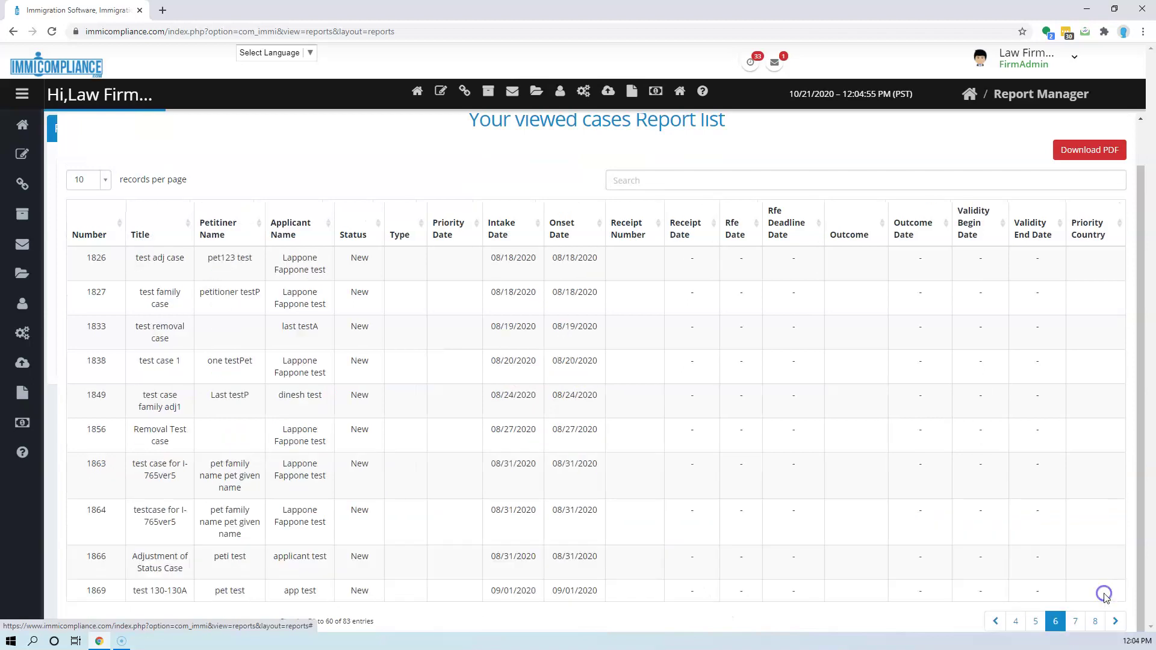
pyautogui.click(1093, 152)
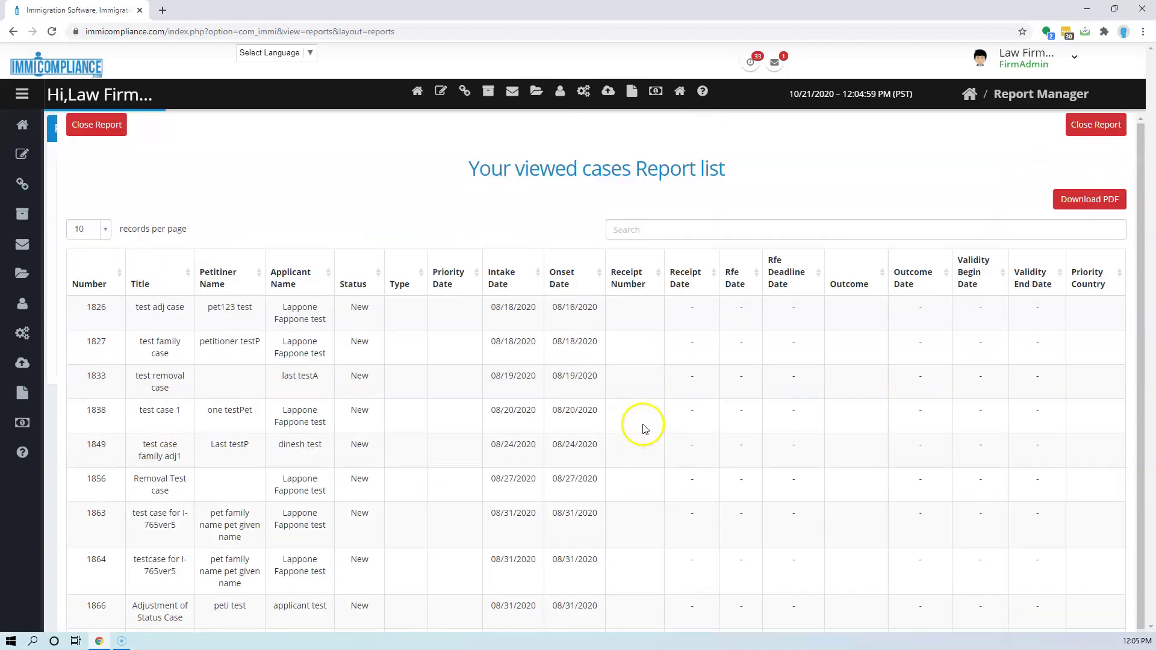
pyautogui.click(1102, 125)
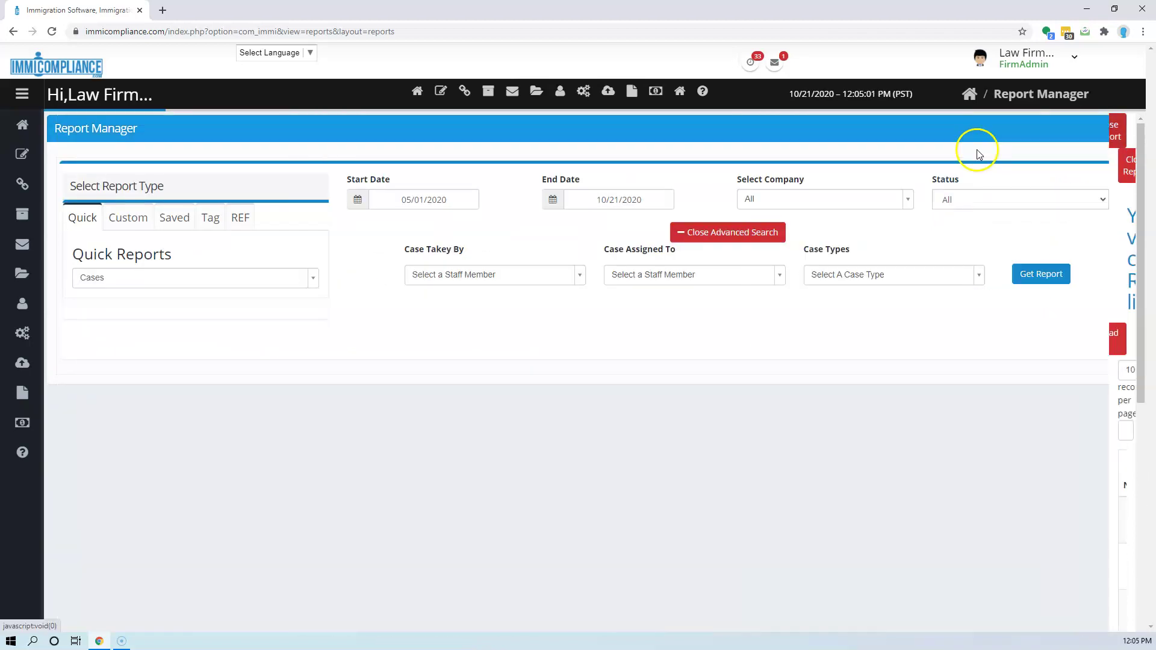
# In the Custom builder, expand Case and add Petitioner Name, Applicant Name and Status columns
pyautogui.click(126, 218)
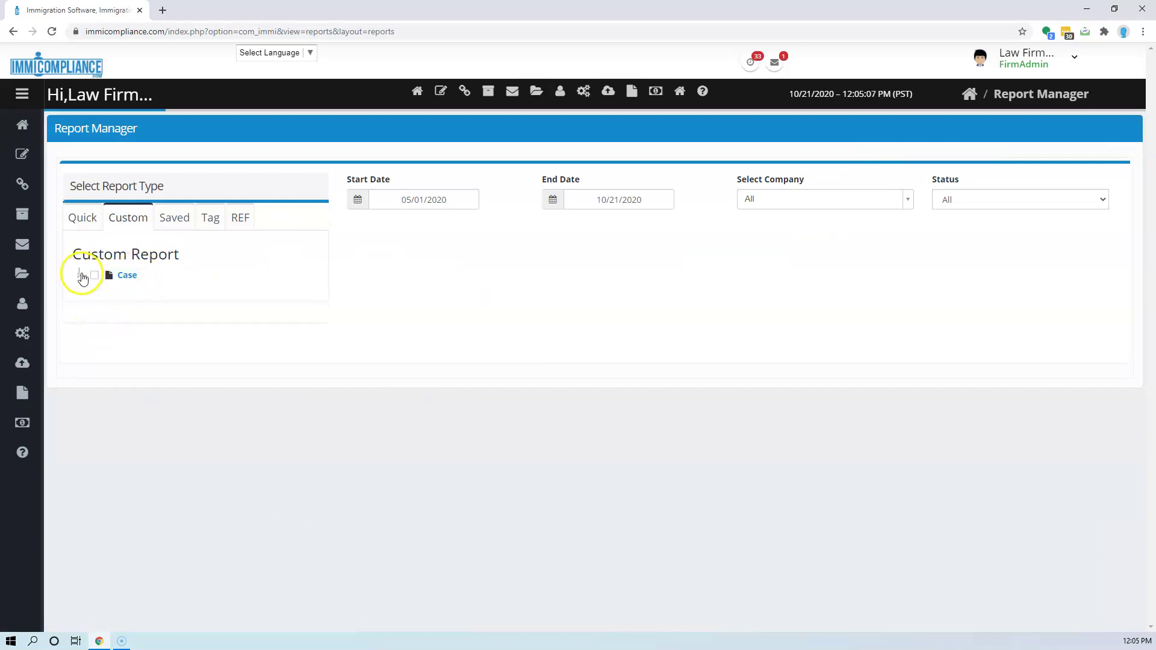
pyautogui.click(81, 279)
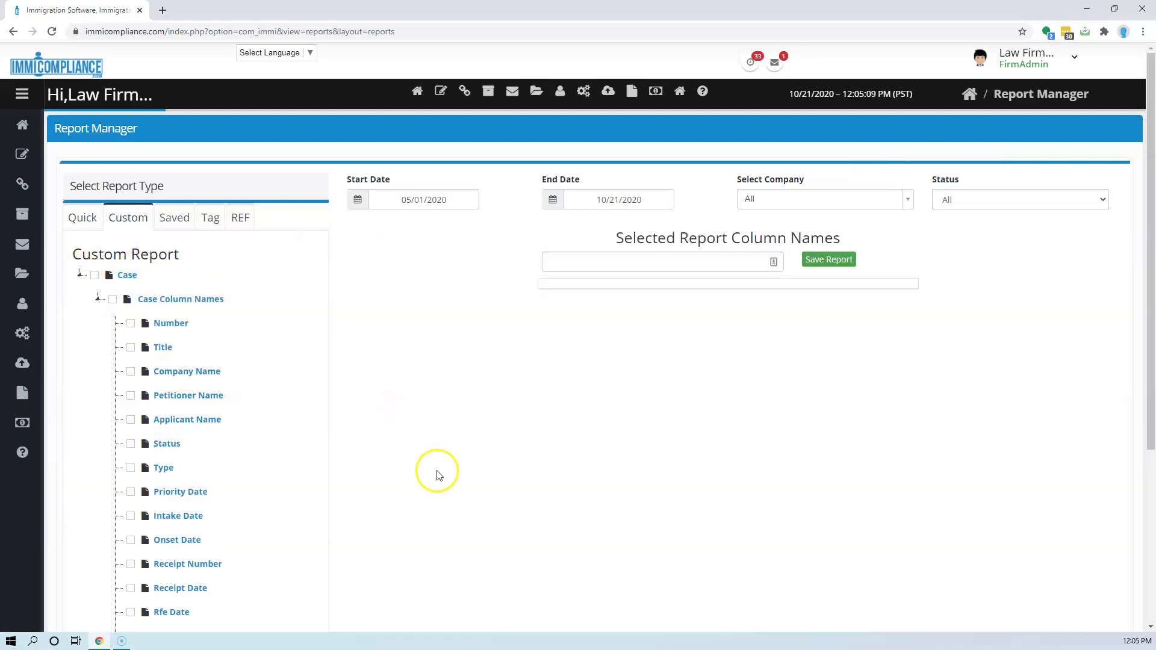
pyautogui.scroll(-1, 437, 473)
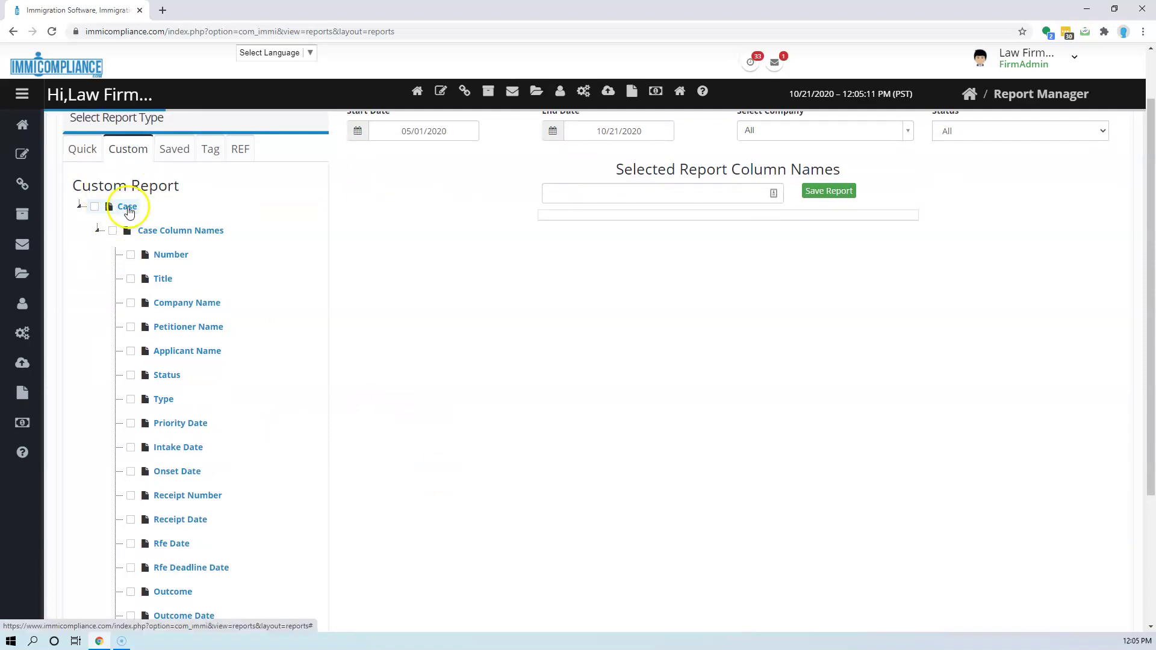
pyautogui.scroll(-1, 405, 466)
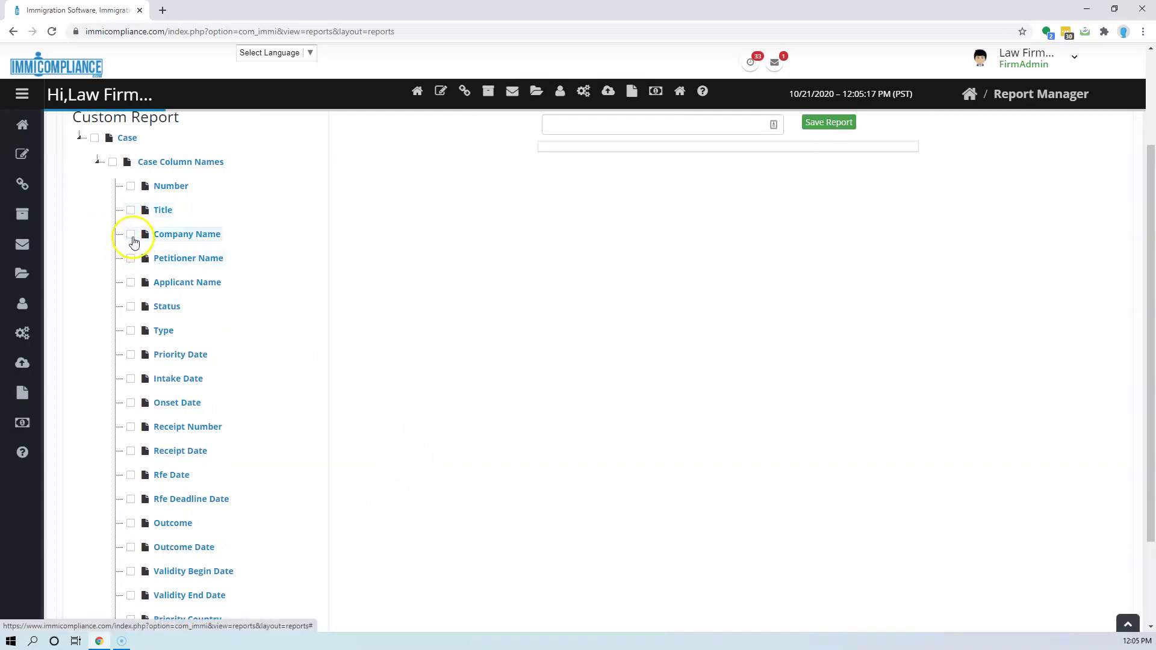
pyautogui.click(131, 258)
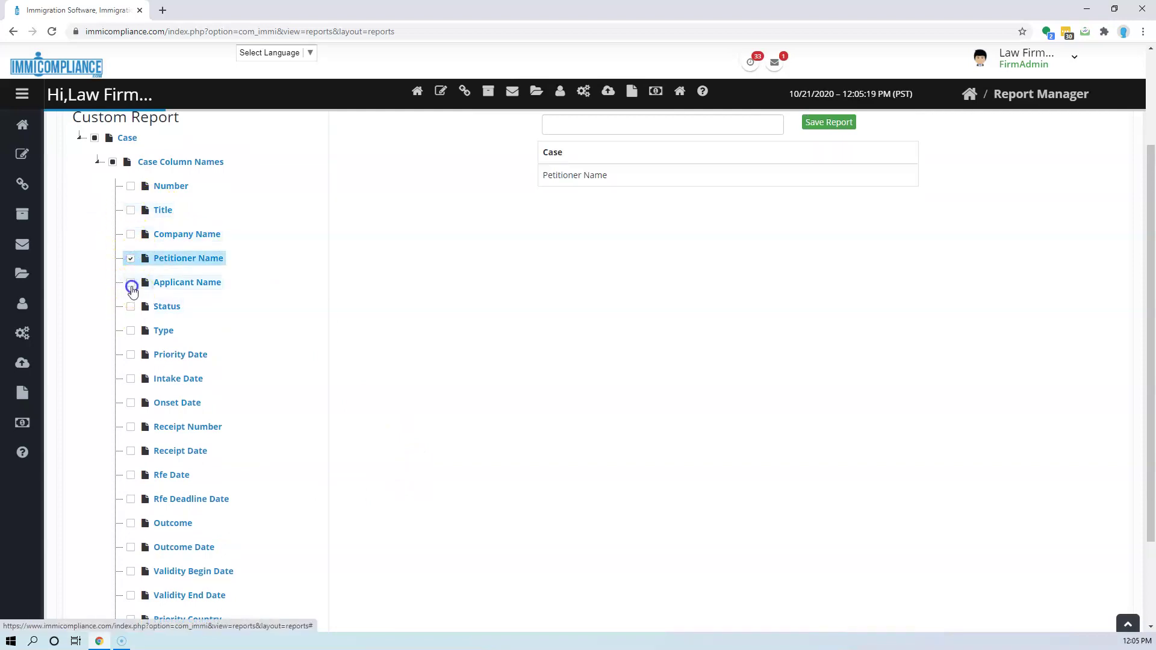
pyautogui.click(131, 284)
pyautogui.click(131, 308)
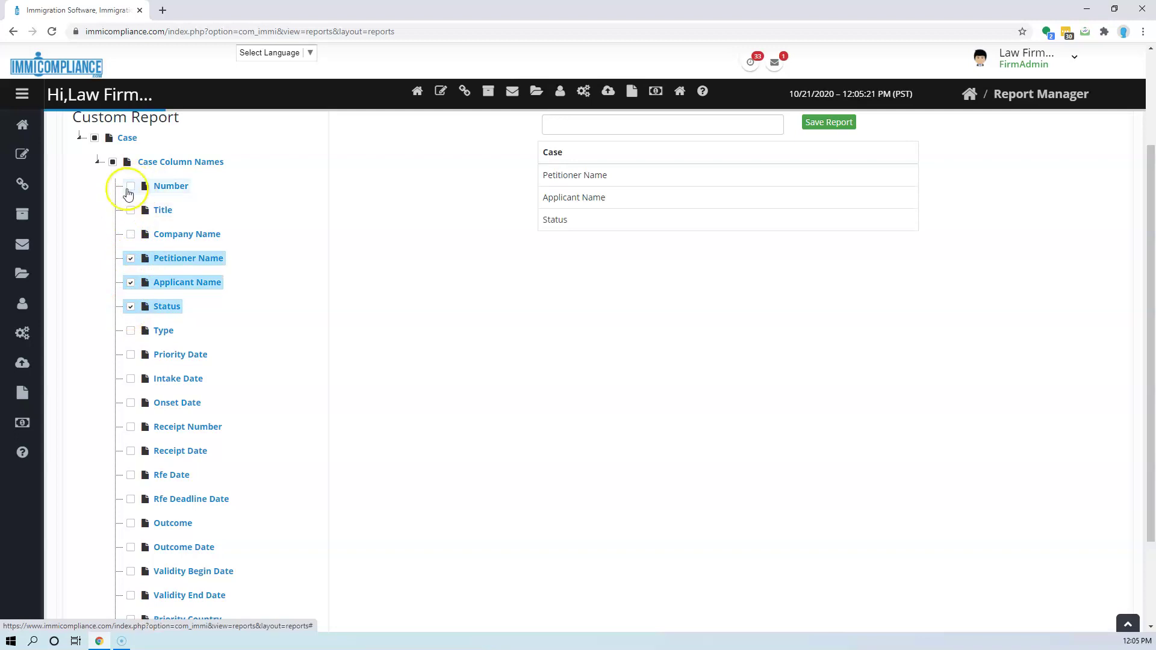
# Add Number, Receipt Date, Receipt Number, Intake Date, Priority Date, Outcome, Rfe Date and Rfe Deadline Date columns
pyautogui.click(131, 186)
pyautogui.click(131, 451)
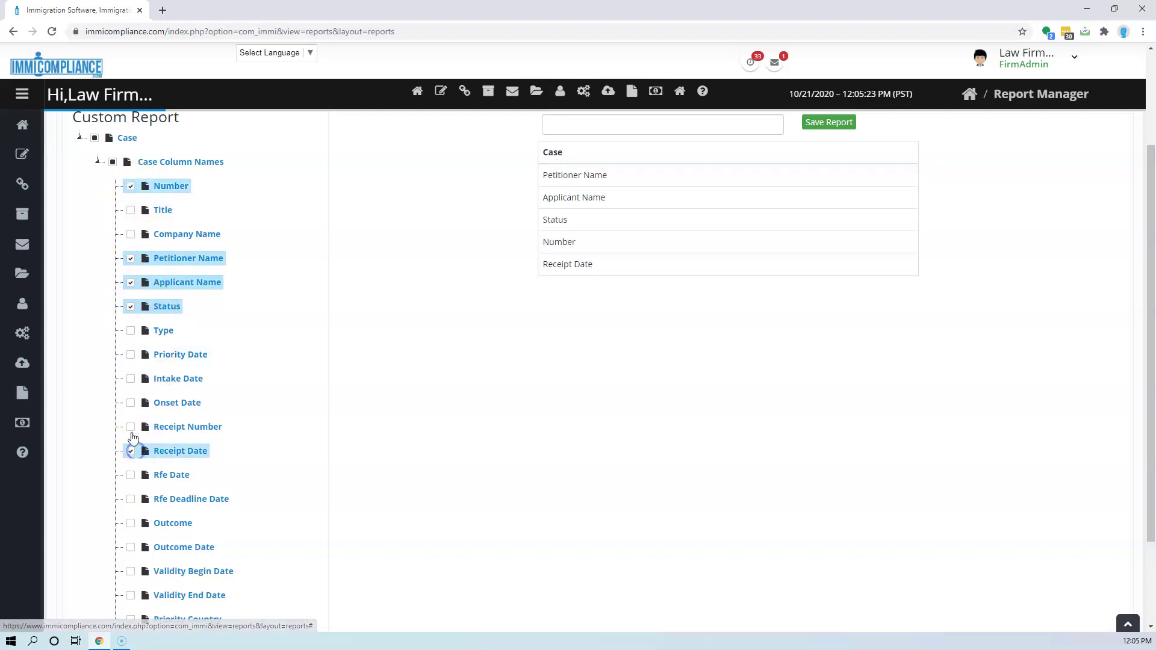
pyautogui.click(131, 427)
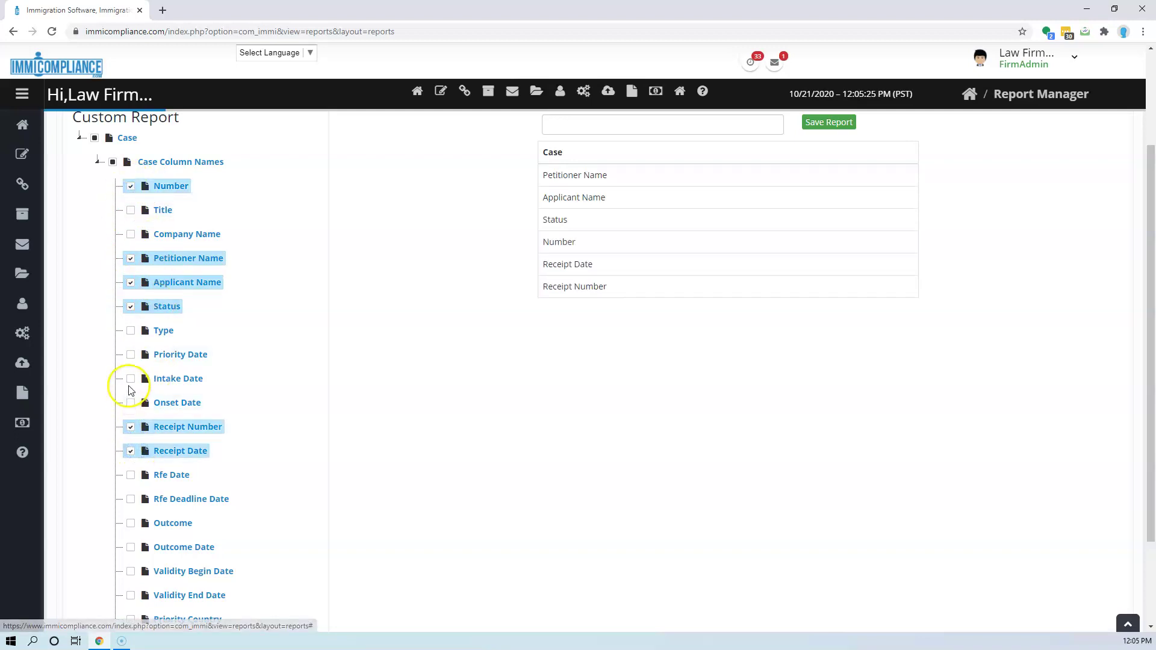
pyautogui.click(131, 379)
pyautogui.click(128, 356)
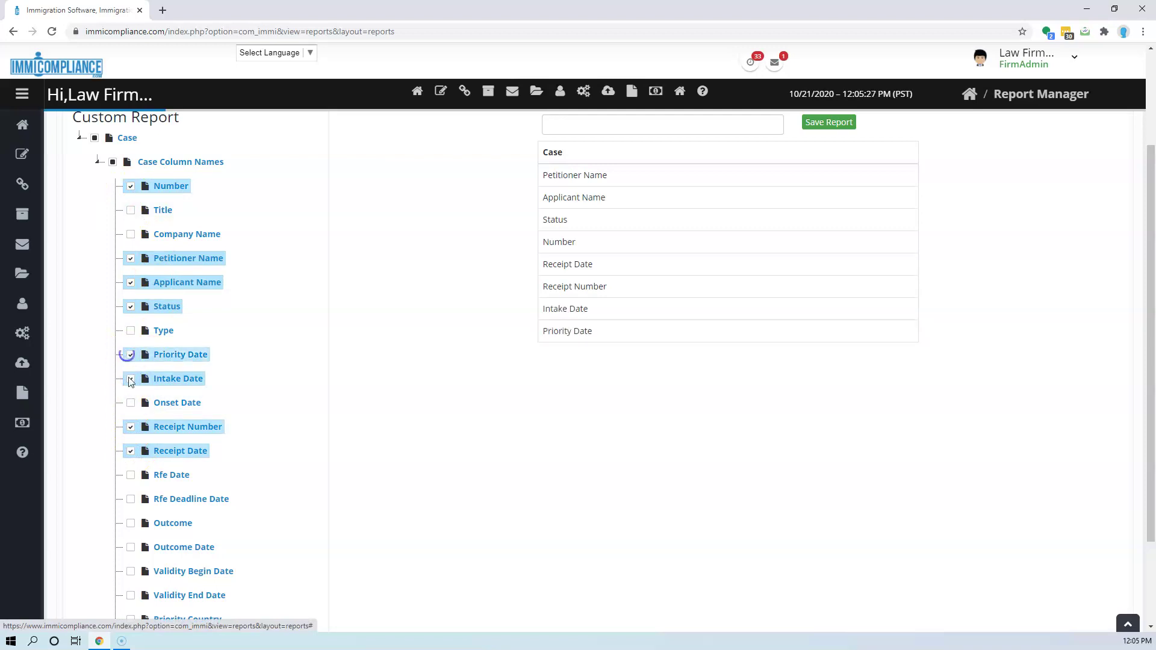
pyautogui.click(133, 525)
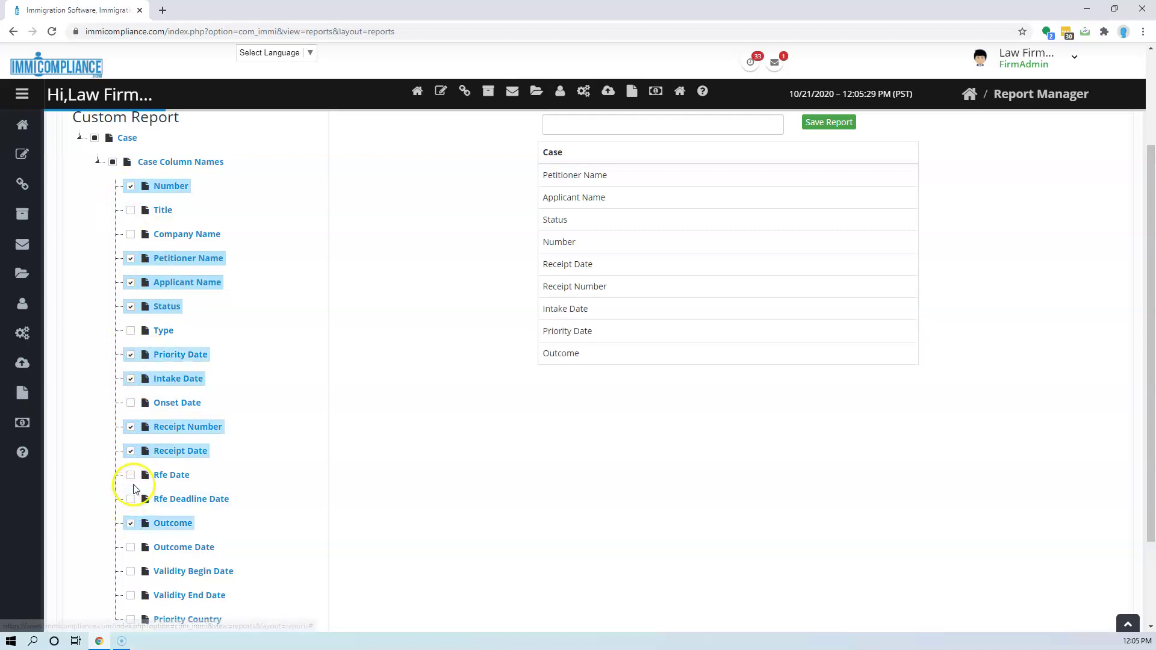
pyautogui.click(131, 475)
pyautogui.click(131, 500)
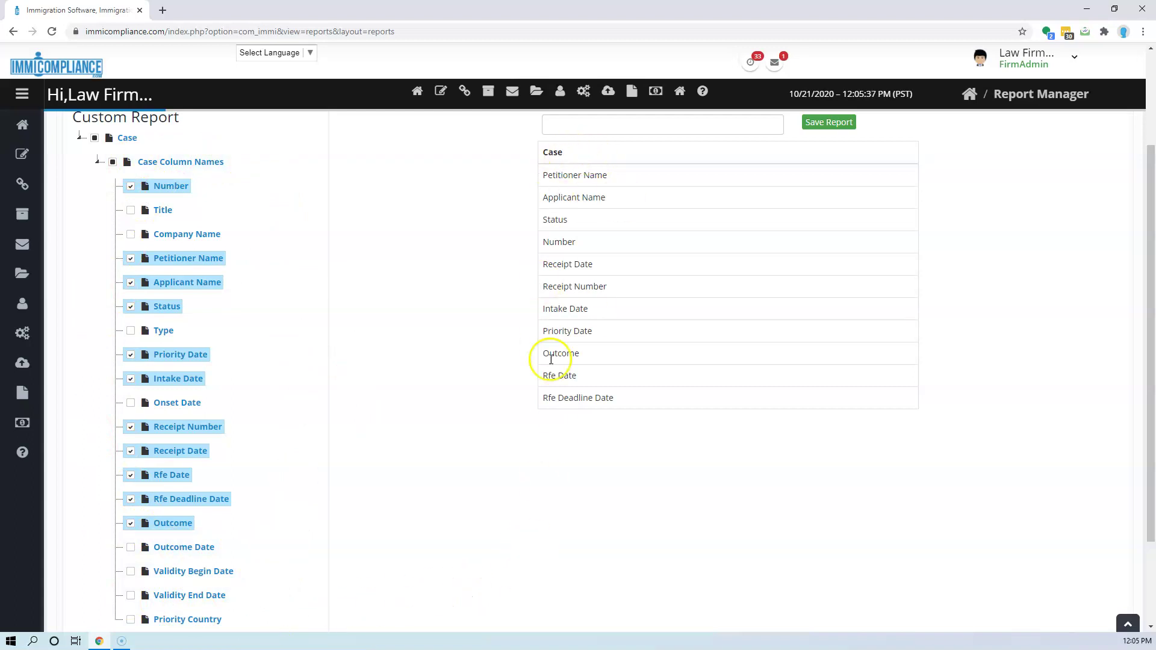
# Reorder the columns so Priority Date comes first, followed by Number
pyautogui.scroll(1, 470, 401)
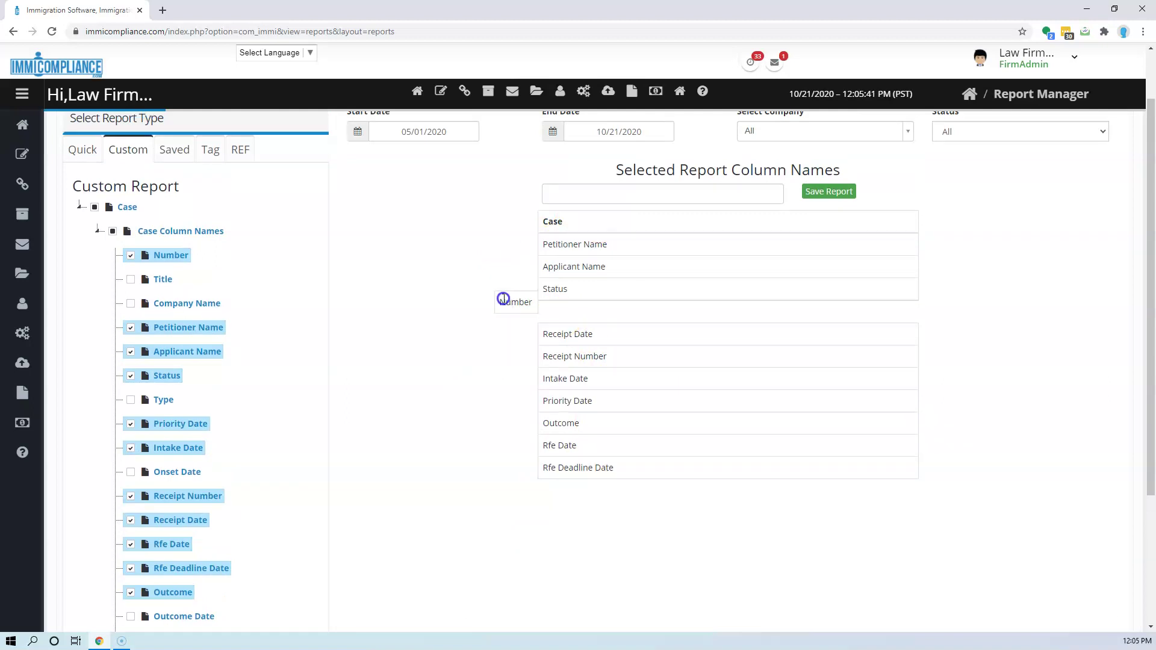
pyautogui.moveTo(503, 300); pyautogui.dragTo(560, 247)
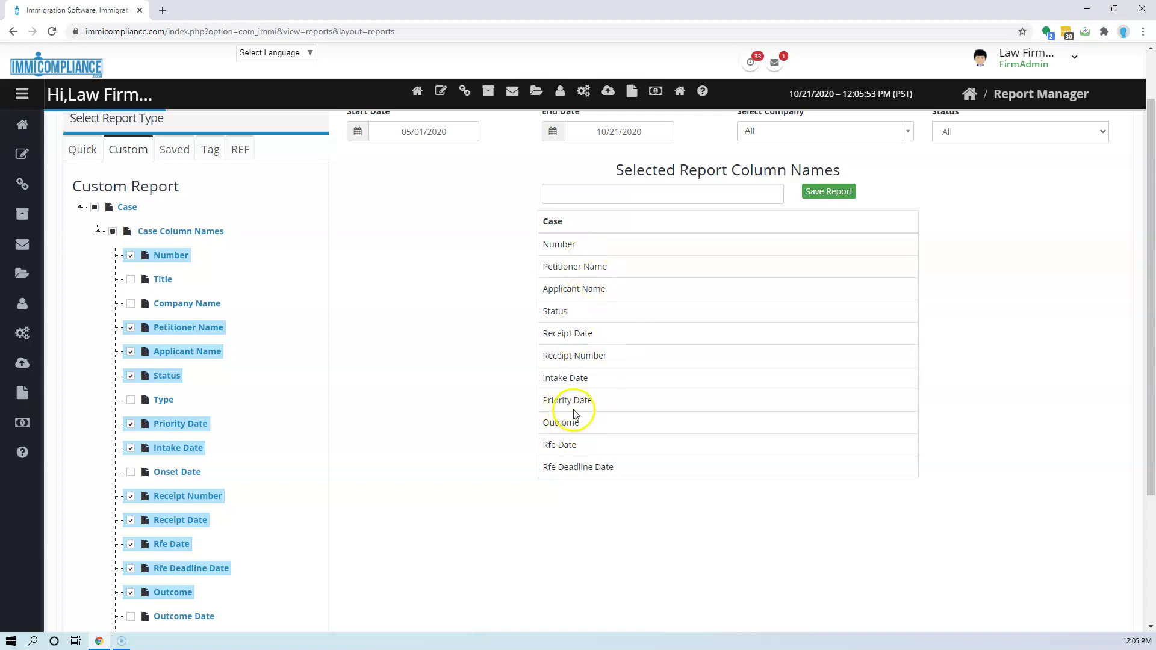
pyautogui.moveTo(571, 405); pyautogui.dragTo(573, 246)
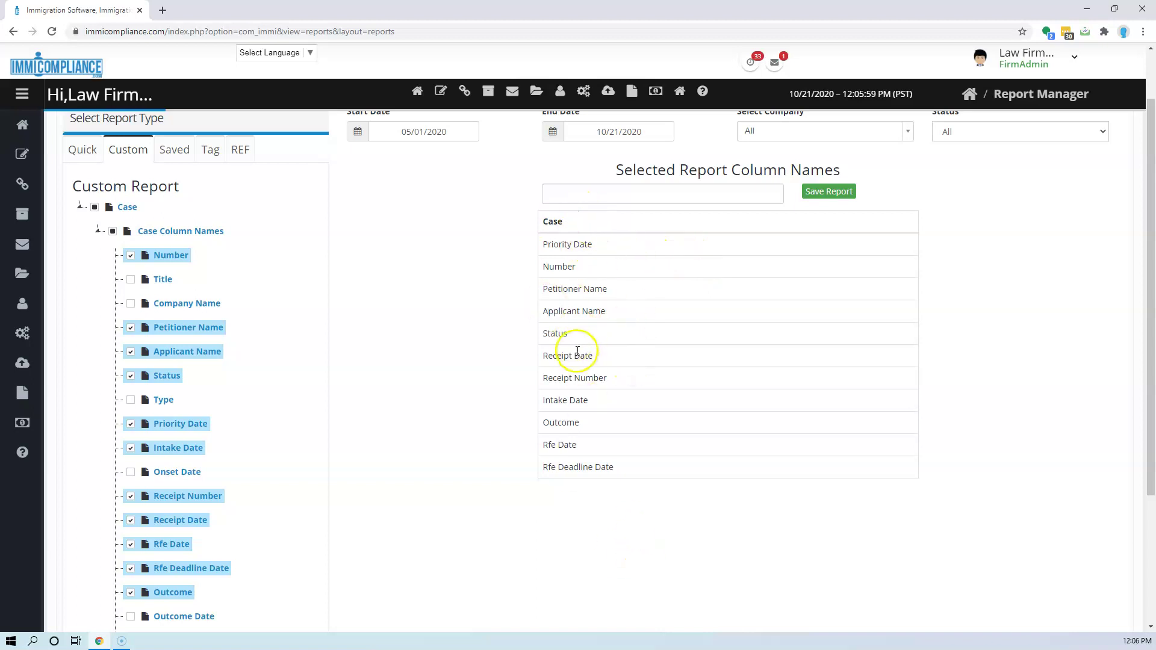
# Name the custom report 'test rpt3' and save it
pyautogui.click(644, 196)
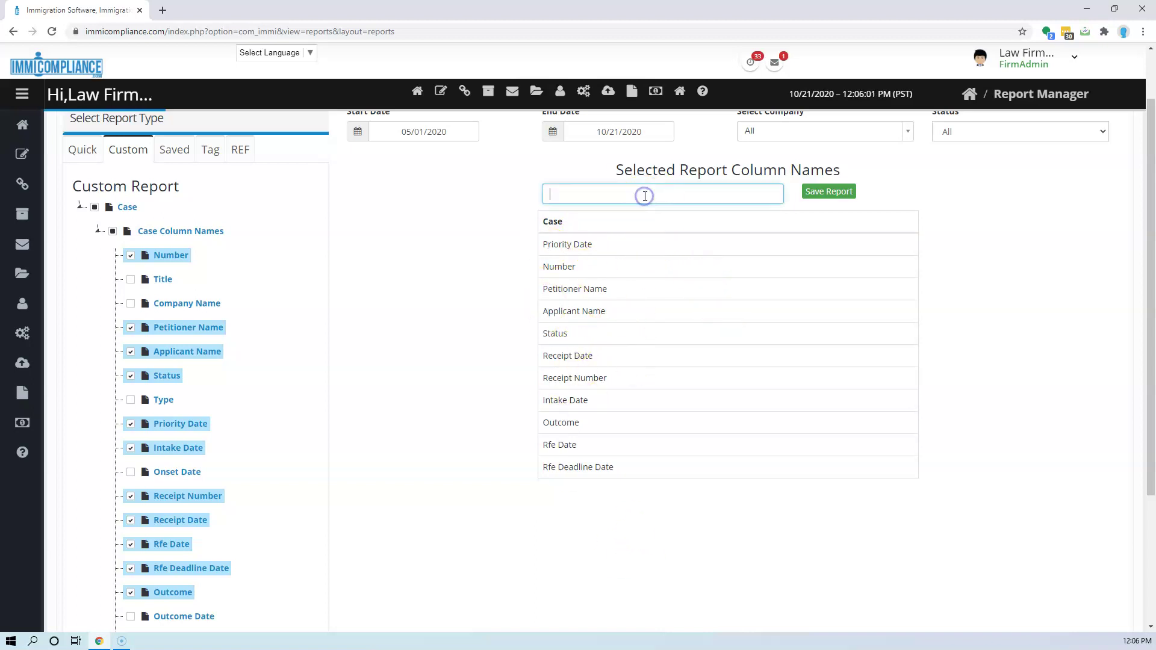
pyautogui.write('test rpt3')
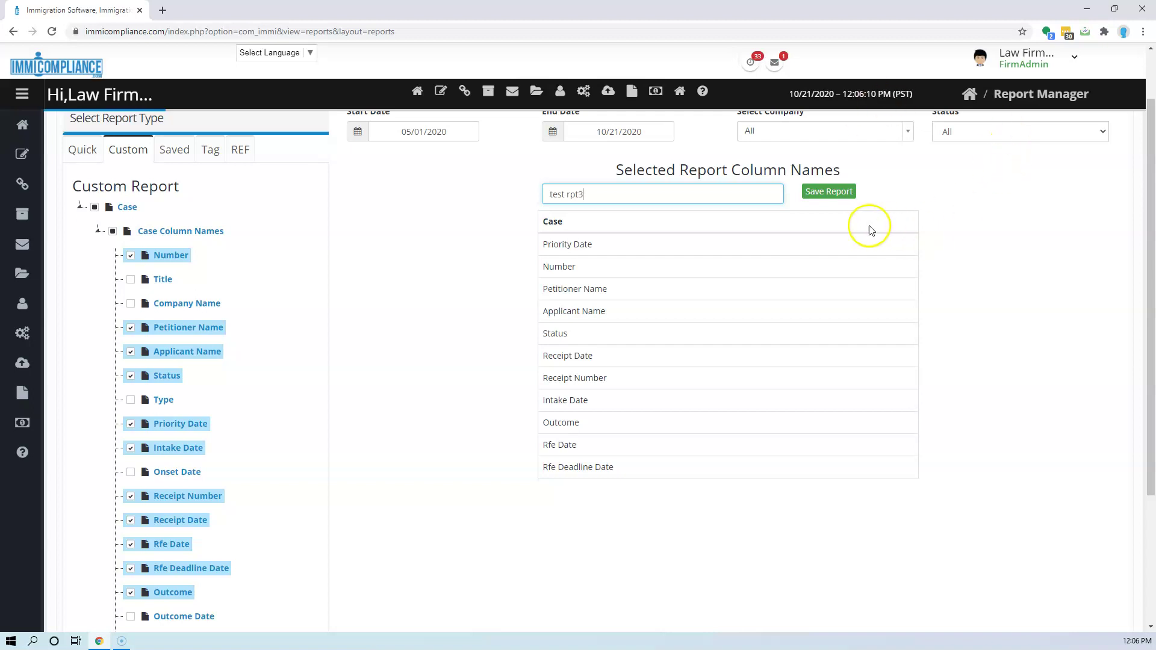
pyautogui.click(855, 199)
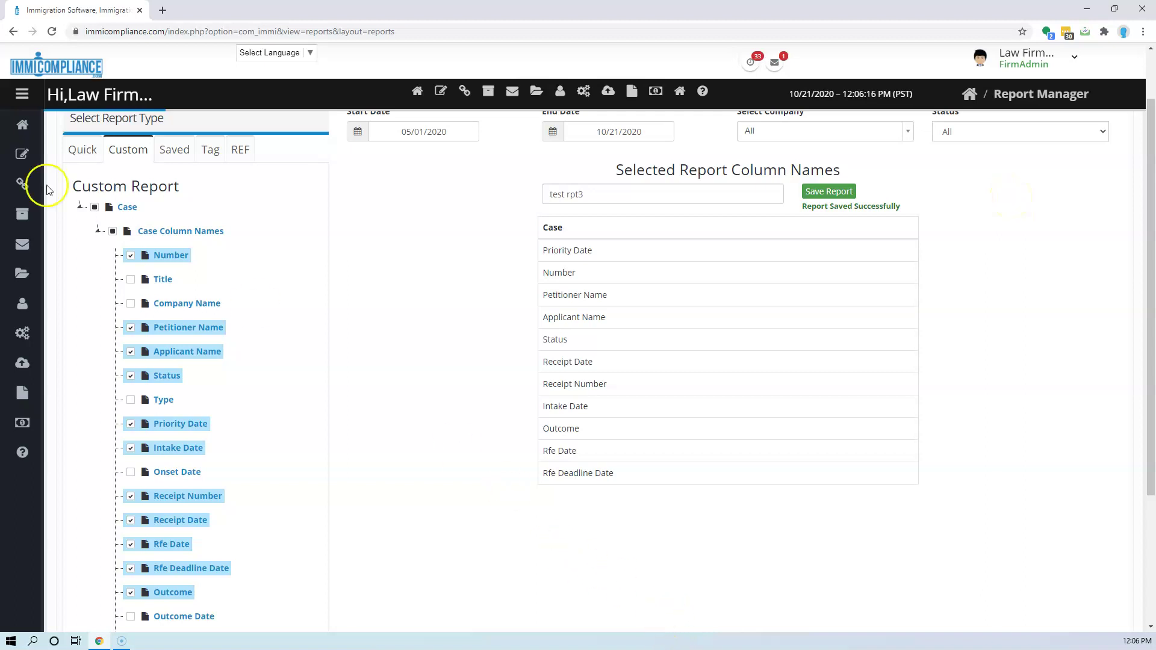
# Confirm test rpt3 is listed under Saved reports, view its columns, then reload Report Manager
pyautogui.click(175, 150)
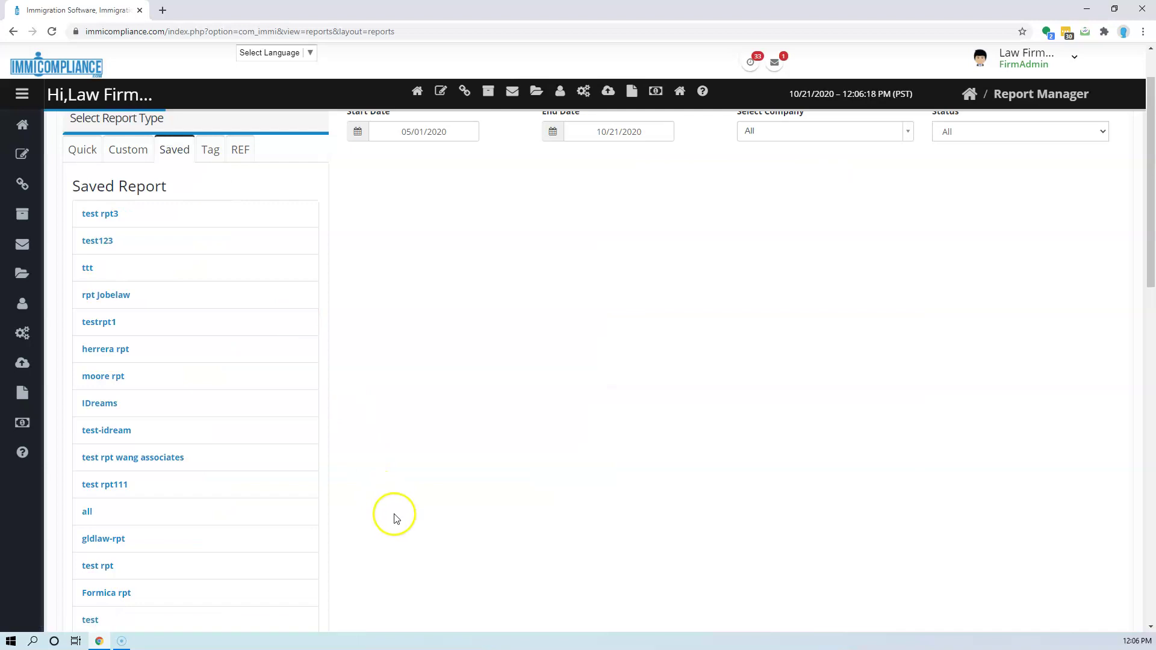
pyautogui.click(113, 221)
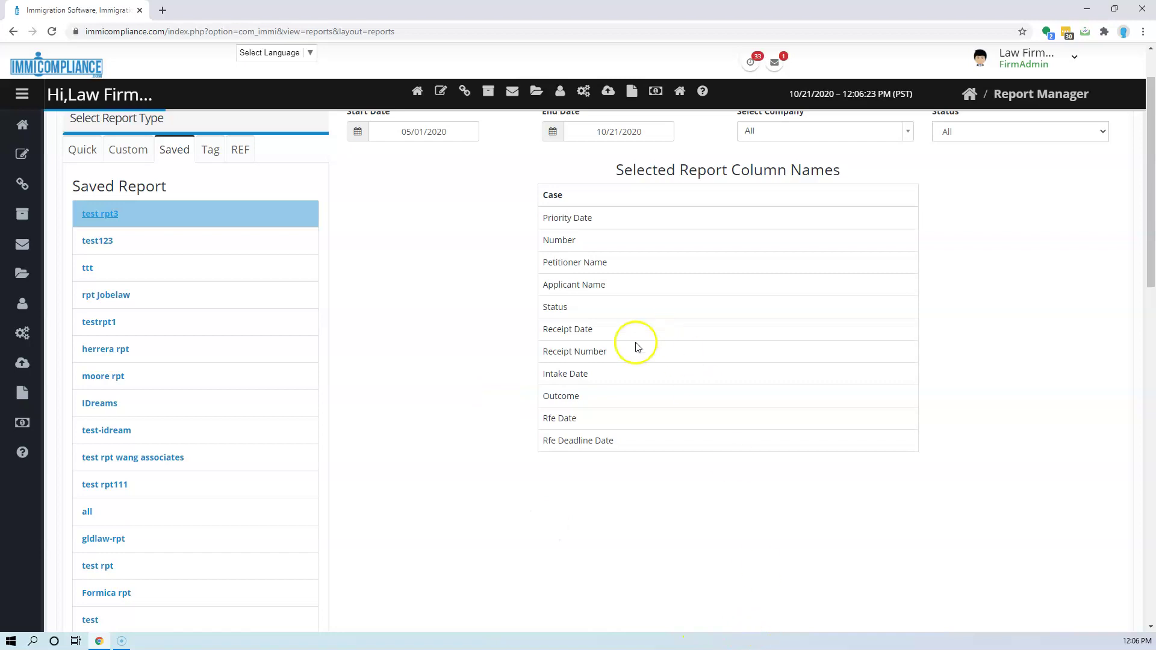
pyautogui.scroll(1, 516, 469)
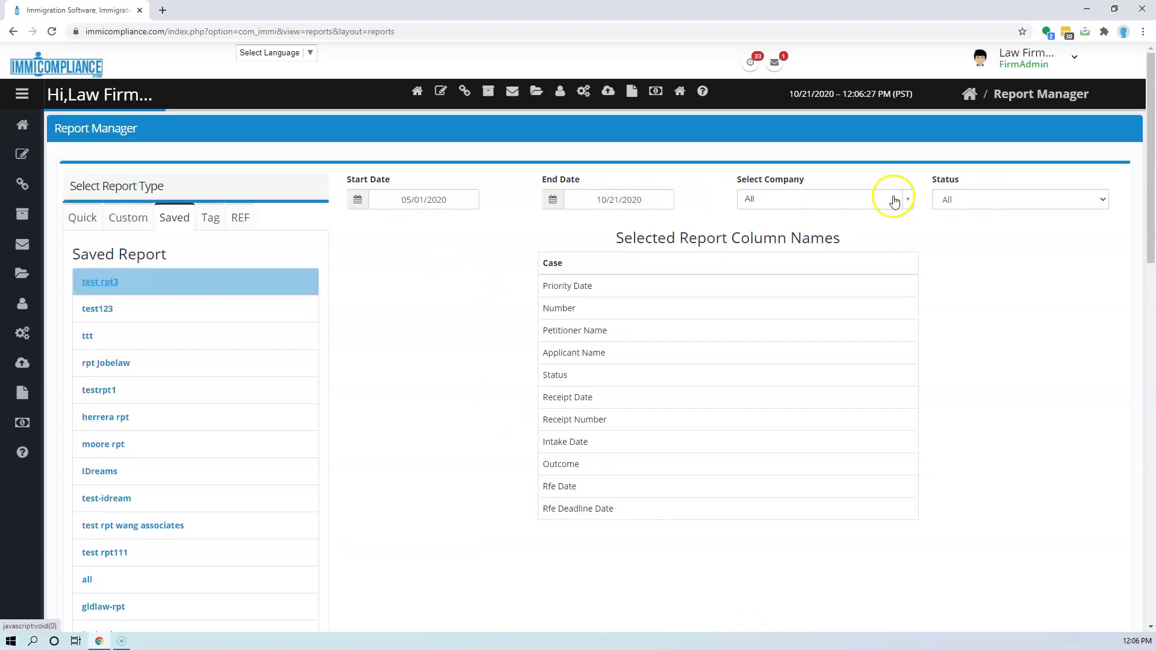
pyautogui.click(946, 196)
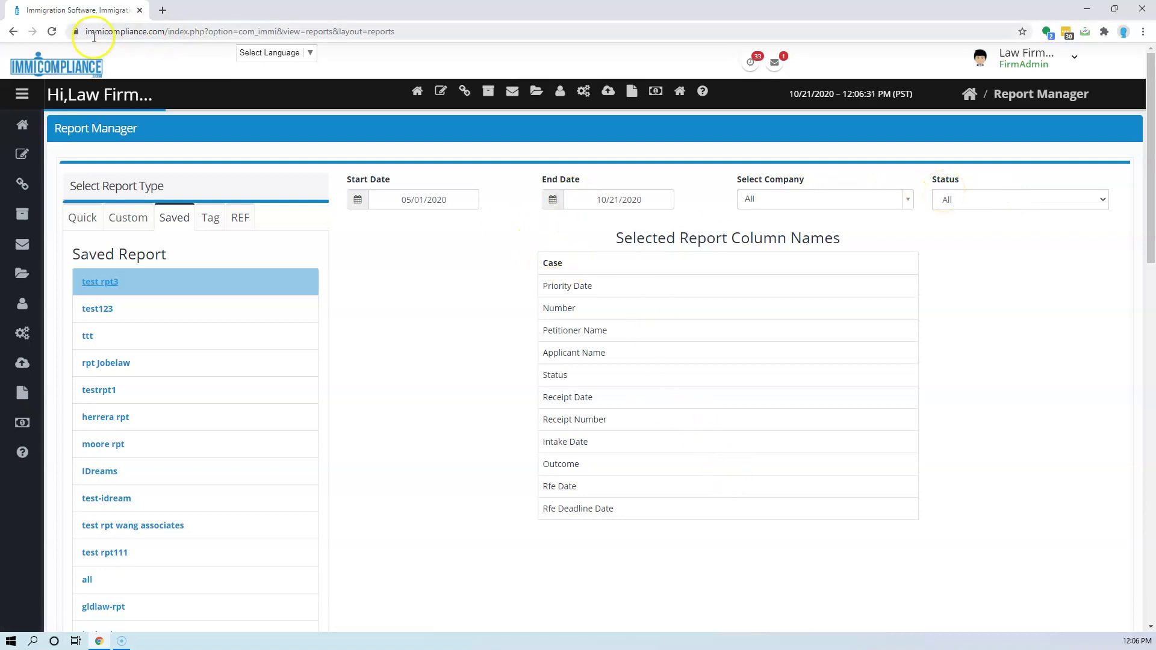
pyautogui.click(53, 33)
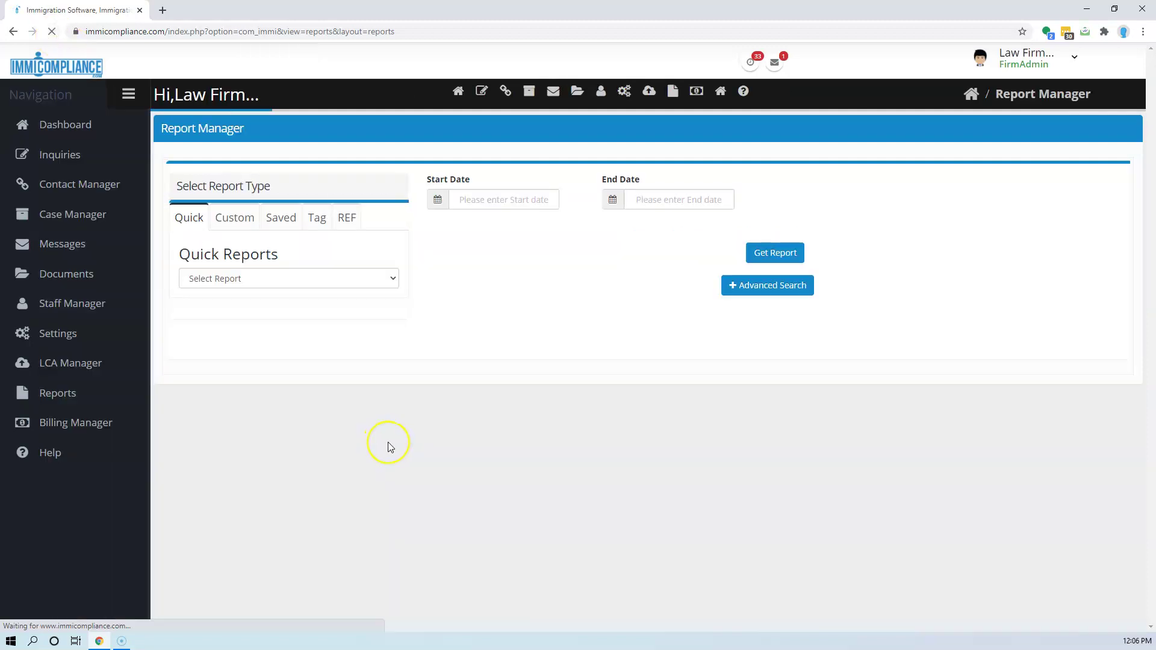
# Load saved report test rpt3 and set its dates to 09/01/2020 through 10/21/2020
pyautogui.click(174, 218)
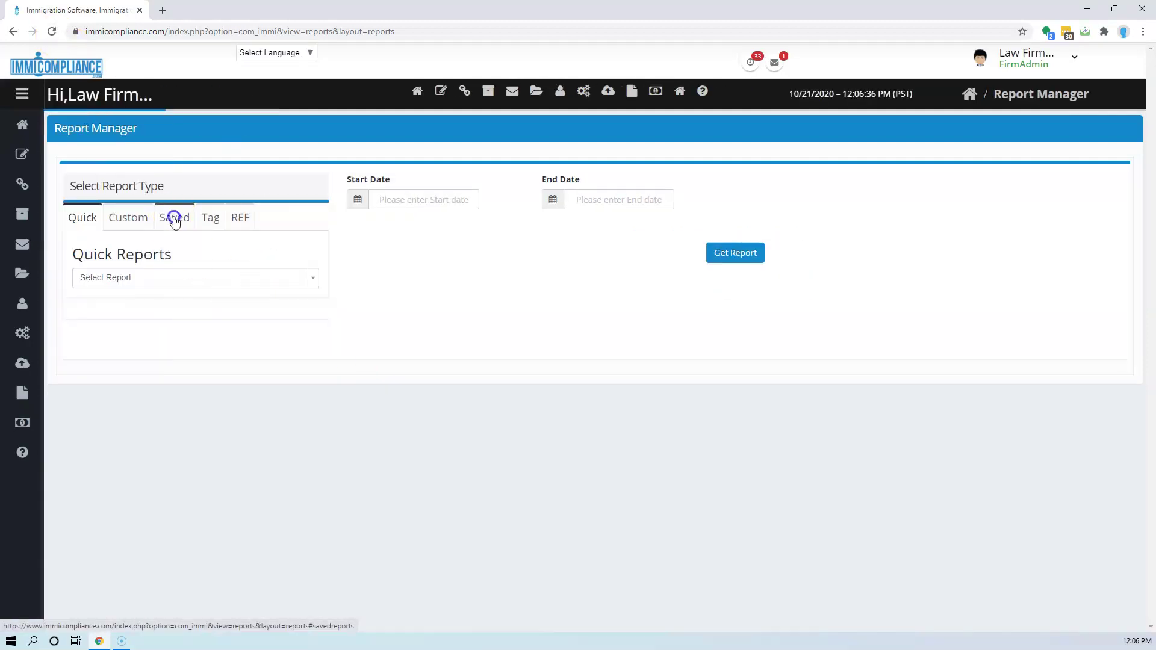
pyautogui.click(102, 282)
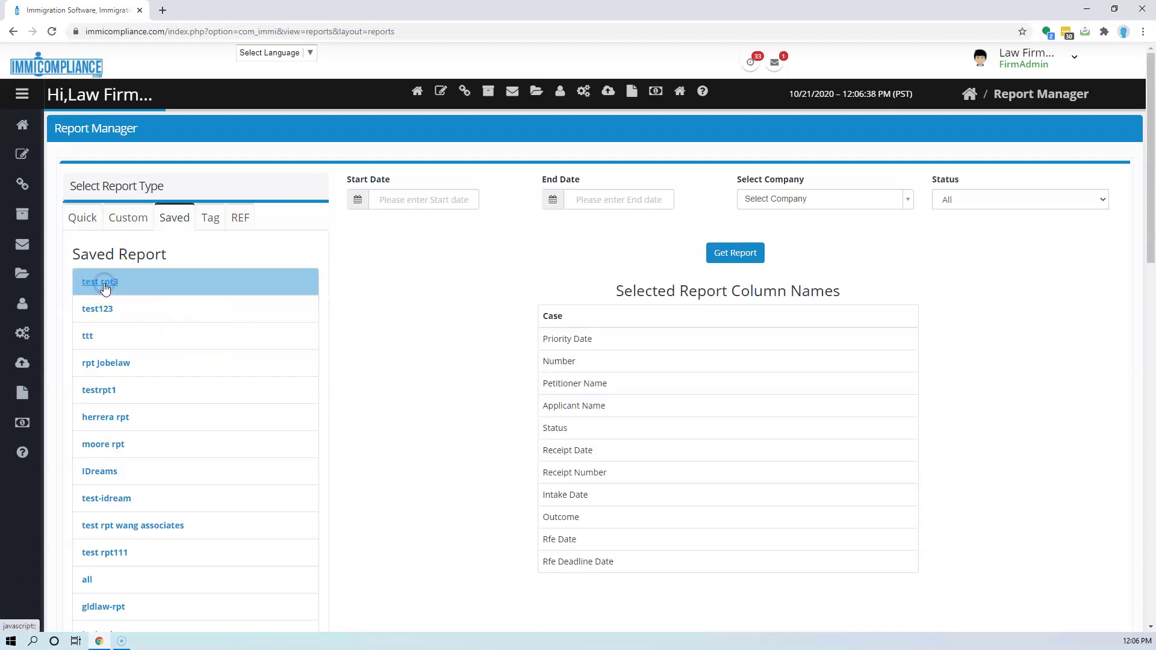
pyautogui.click(451, 201)
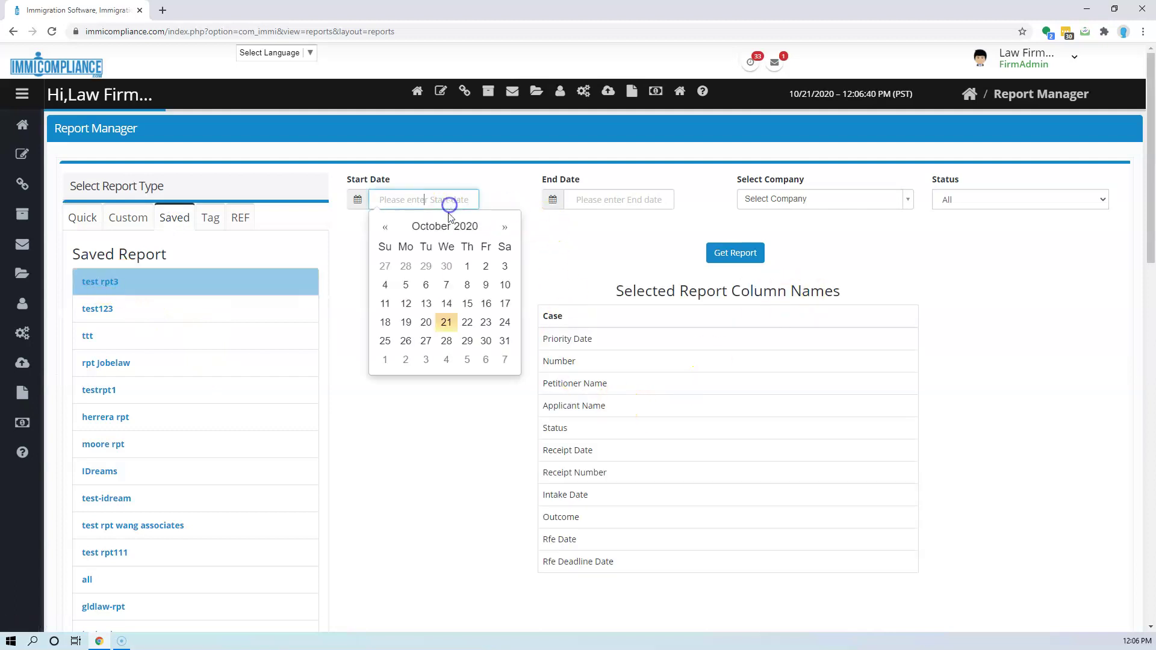
pyautogui.click(385, 227)
pyautogui.click(428, 267)
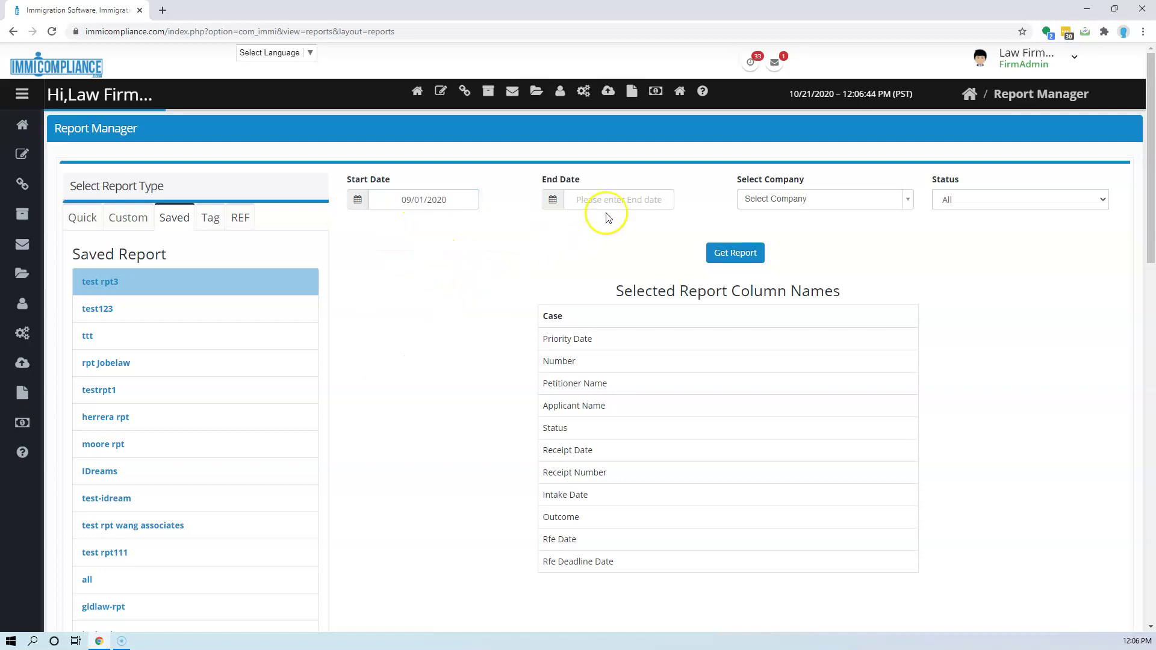
pyautogui.click(578, 200)
pyautogui.click(641, 322)
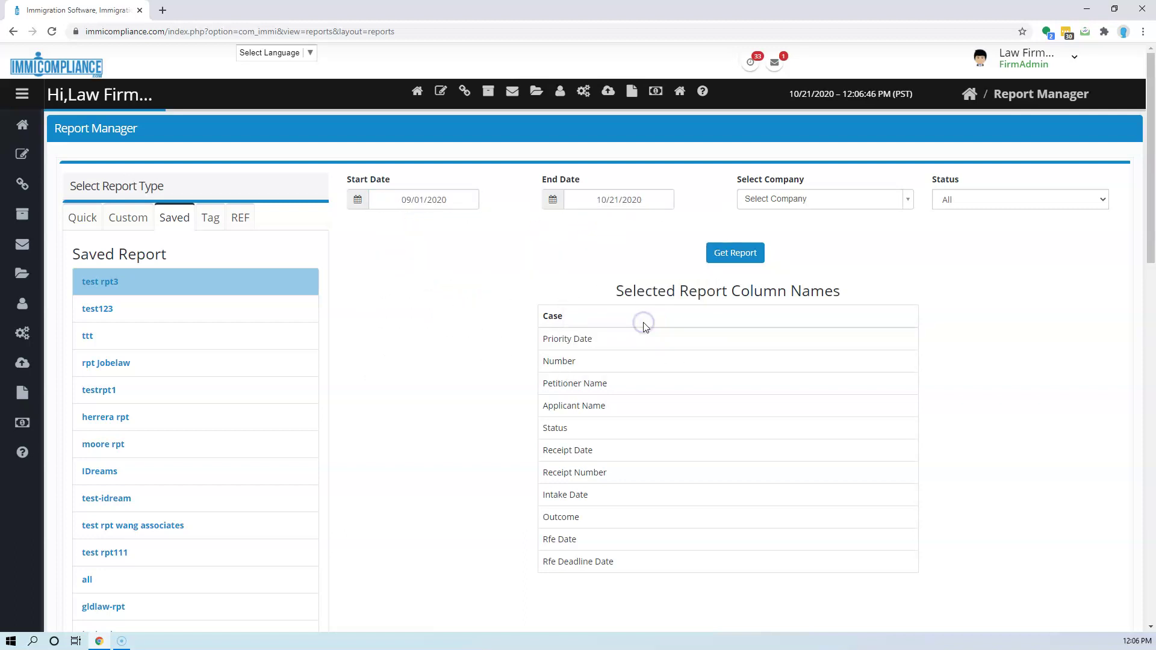
# Include all companies and generate the test rpt3 report
pyautogui.click(862, 205)
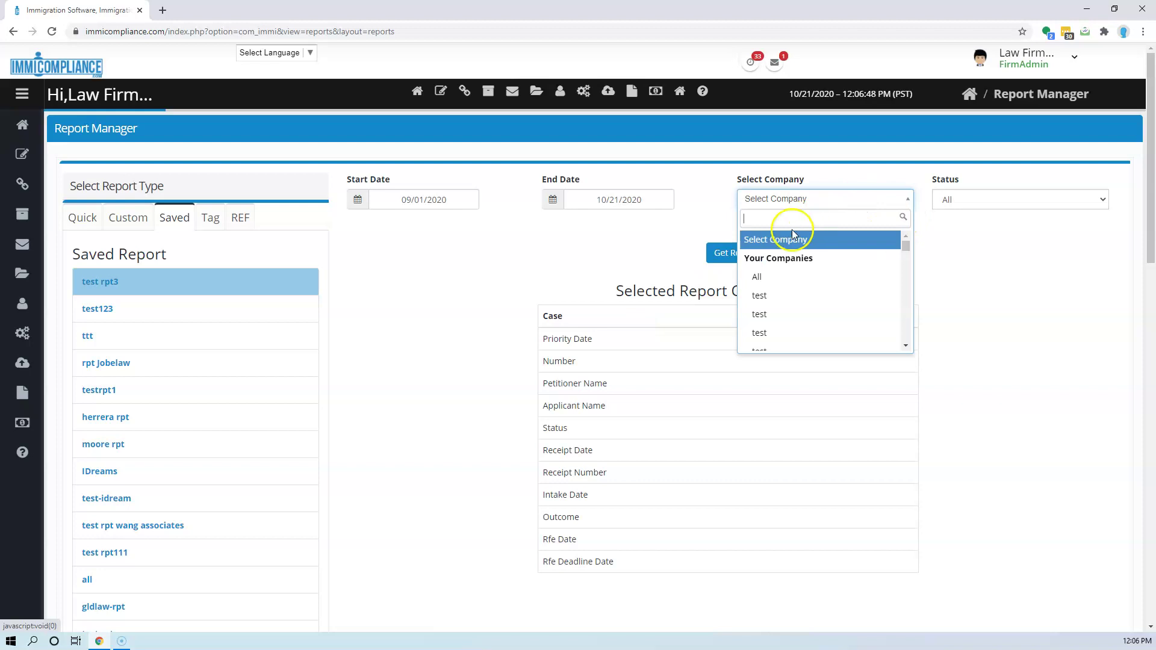
pyautogui.click(776, 276)
pyautogui.click(741, 260)
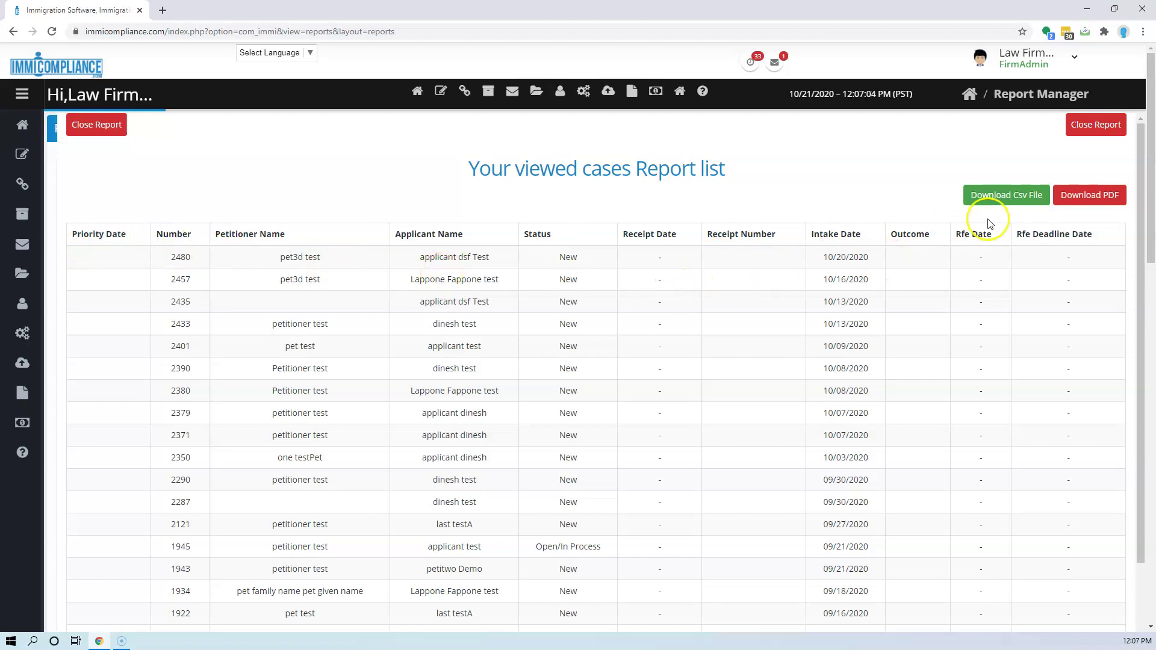
# Download the test rpt3 case report as PDF and close the report list
pyautogui.click(1099, 200)
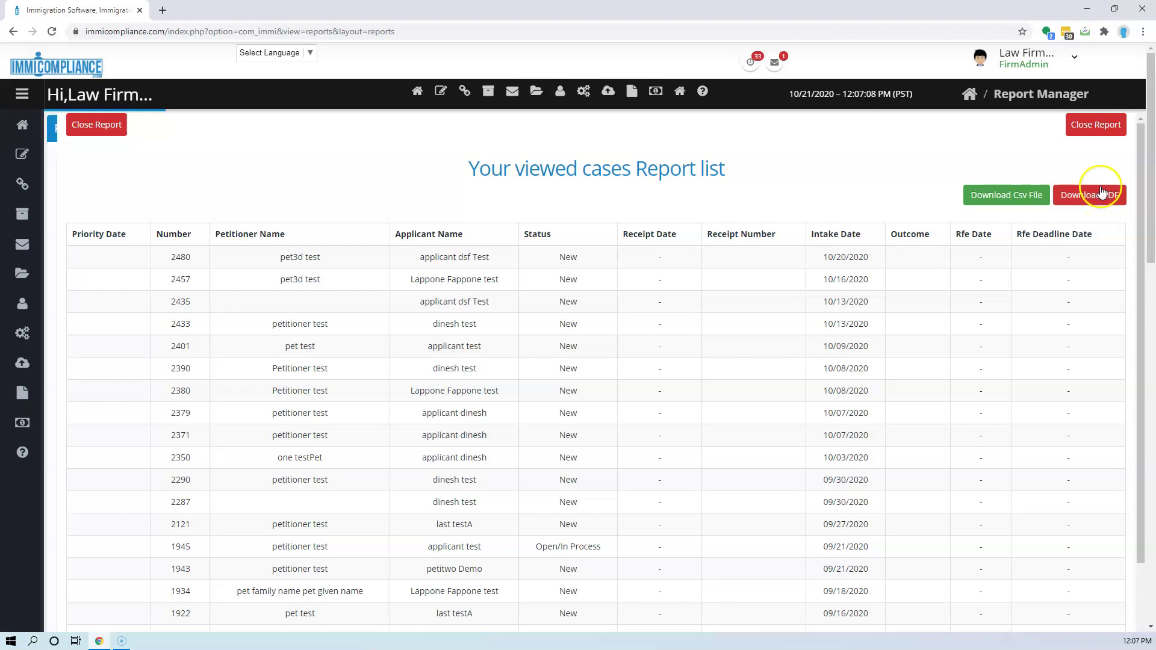
pyautogui.click(1112, 133)
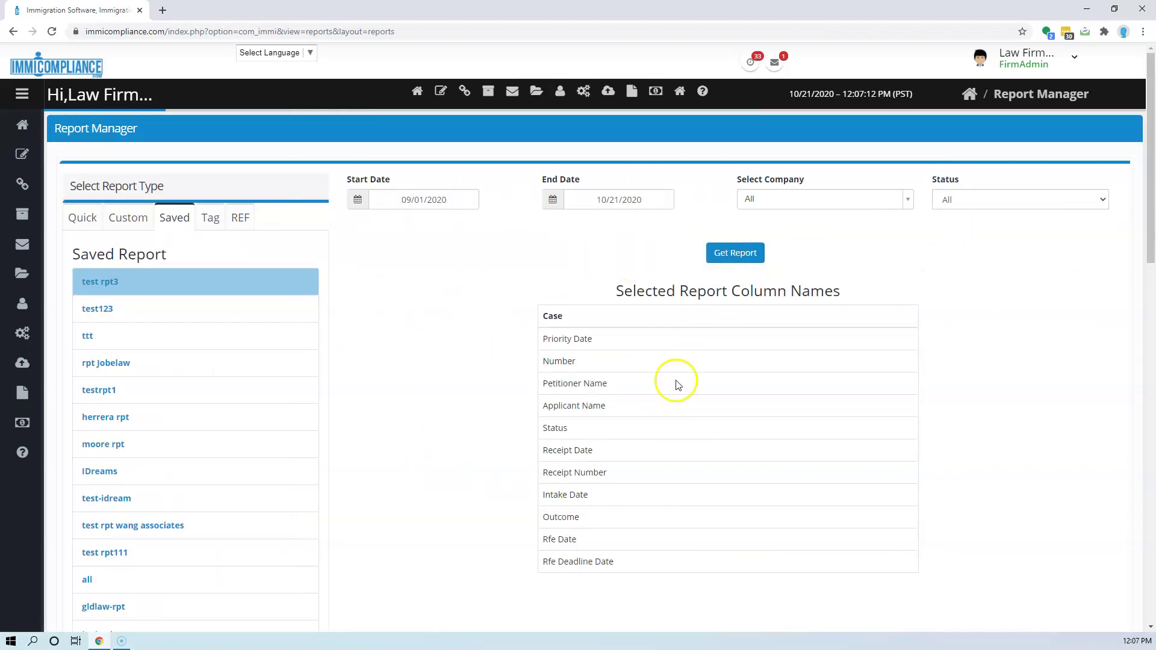
# Select Twostar as the tag for the tag-based report
pyautogui.click(212, 221)
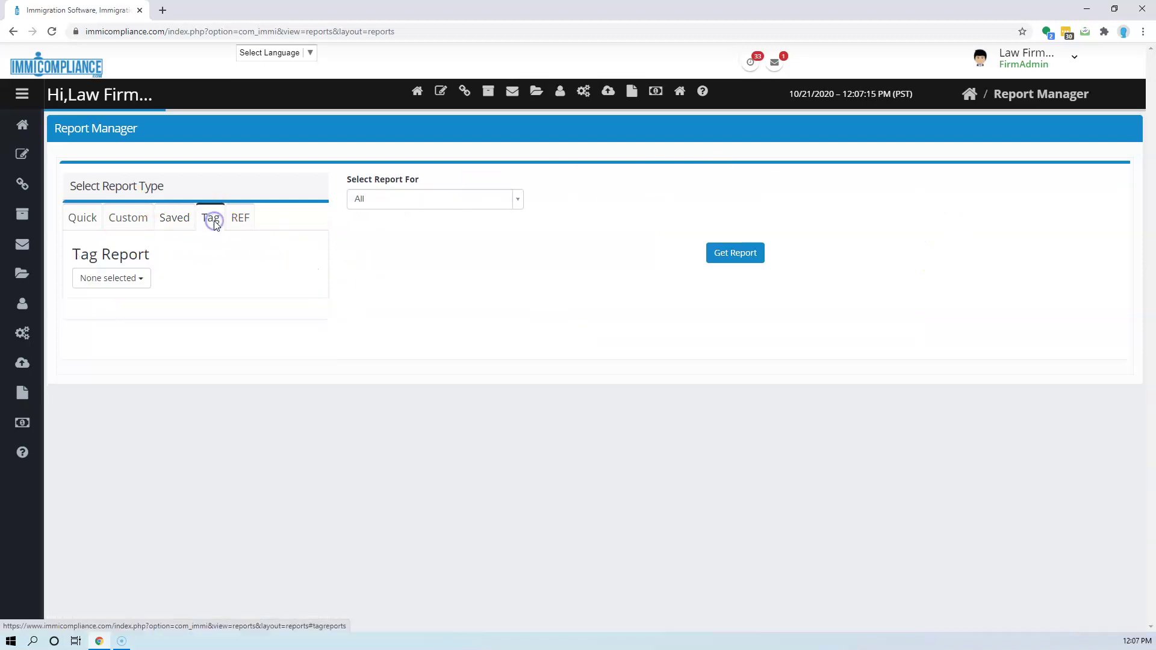
pyautogui.click(145, 275)
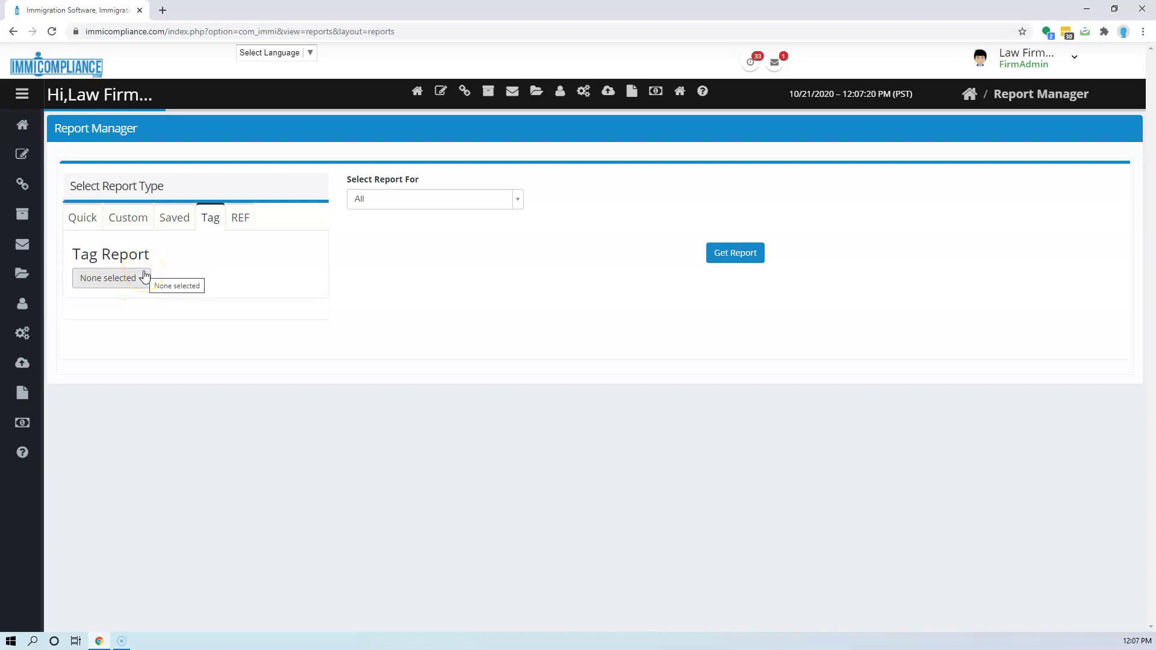
pyautogui.click(145, 280)
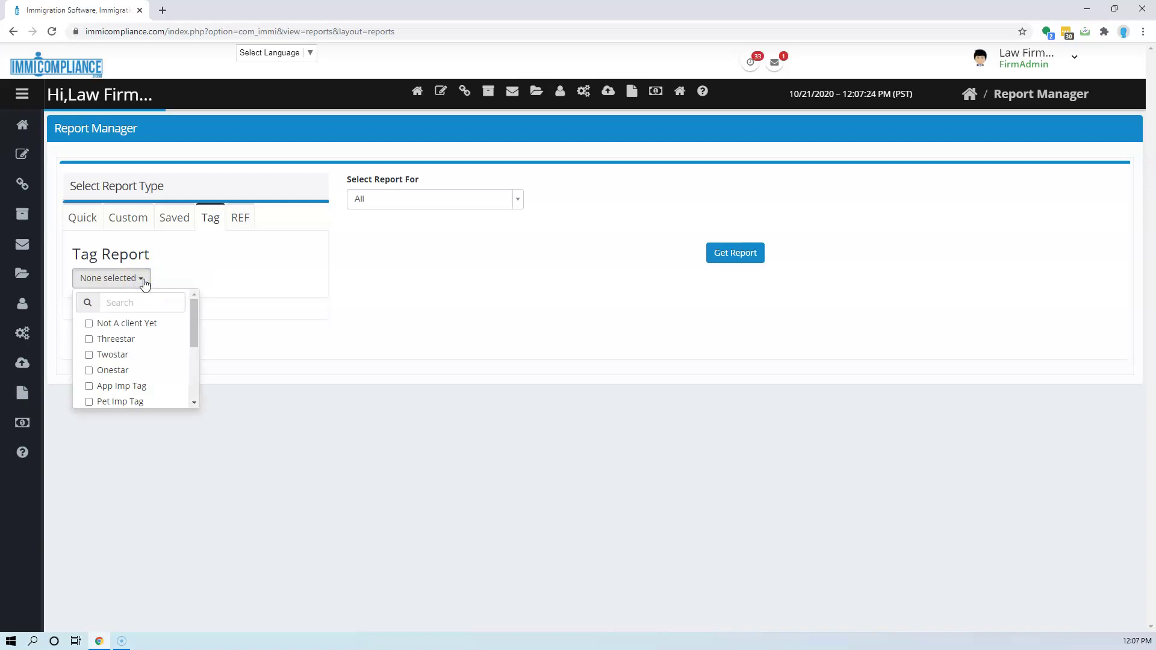
pyautogui.scroll(-4, 163, 379)
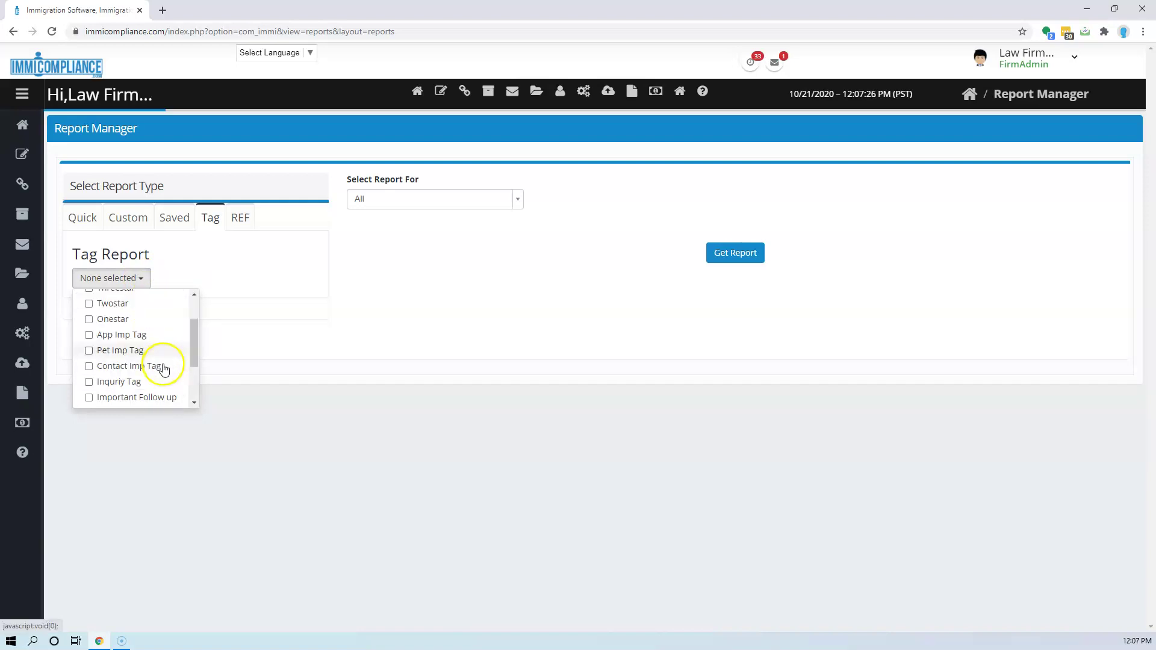
pyautogui.scroll(4, 165, 369)
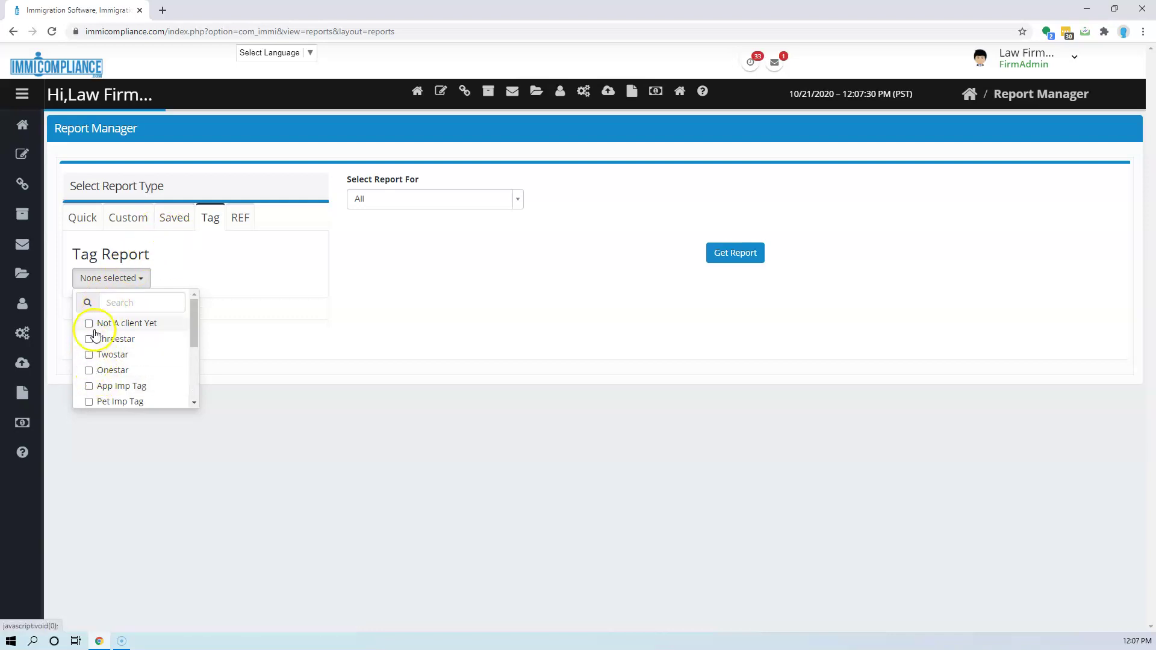
pyautogui.click(89, 354)
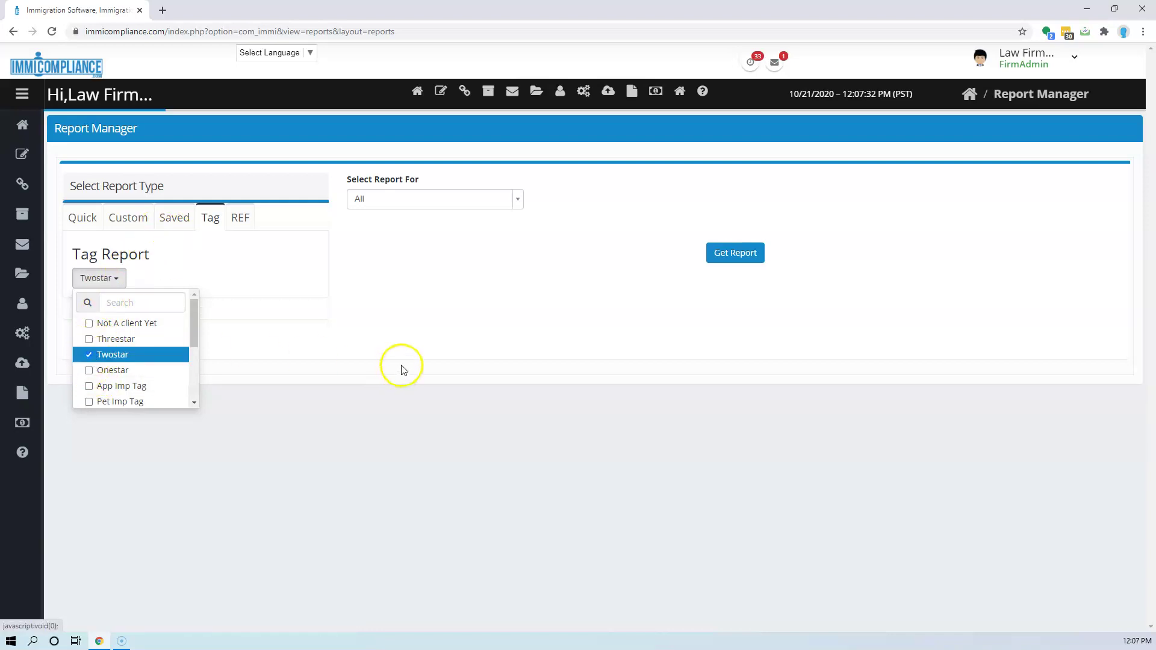
pyautogui.click(413, 351)
# Generate the Twostar tag report (two inquiries, three contacts), then close it for the referral source form
pyautogui.click(733, 254)
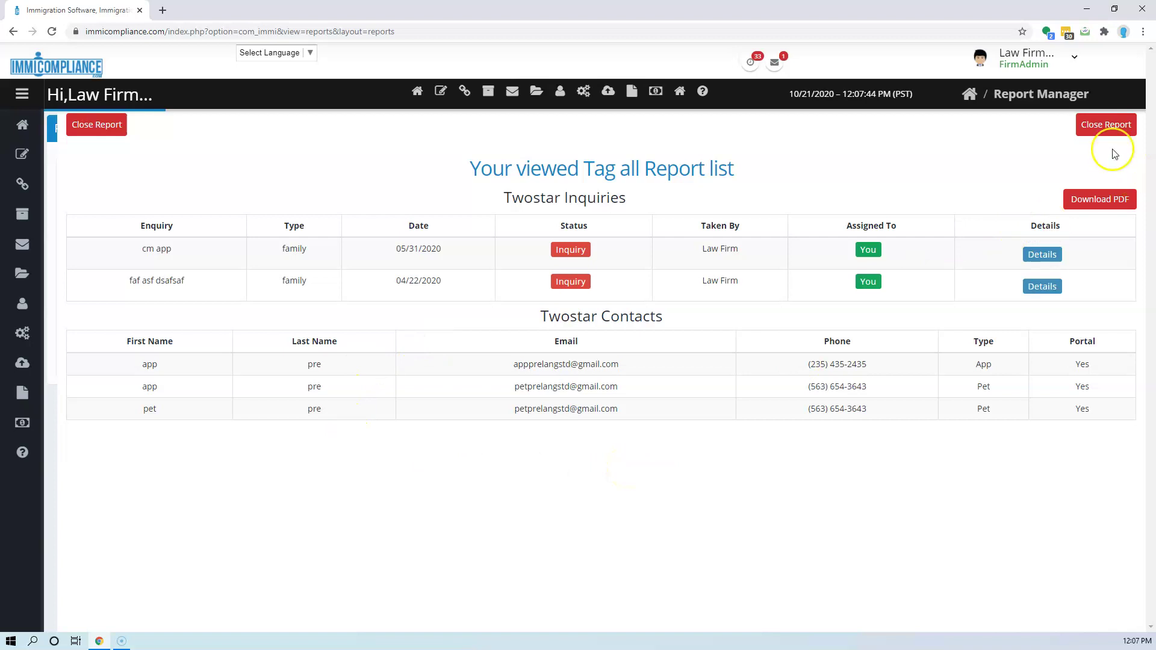
pyautogui.click(1119, 125)
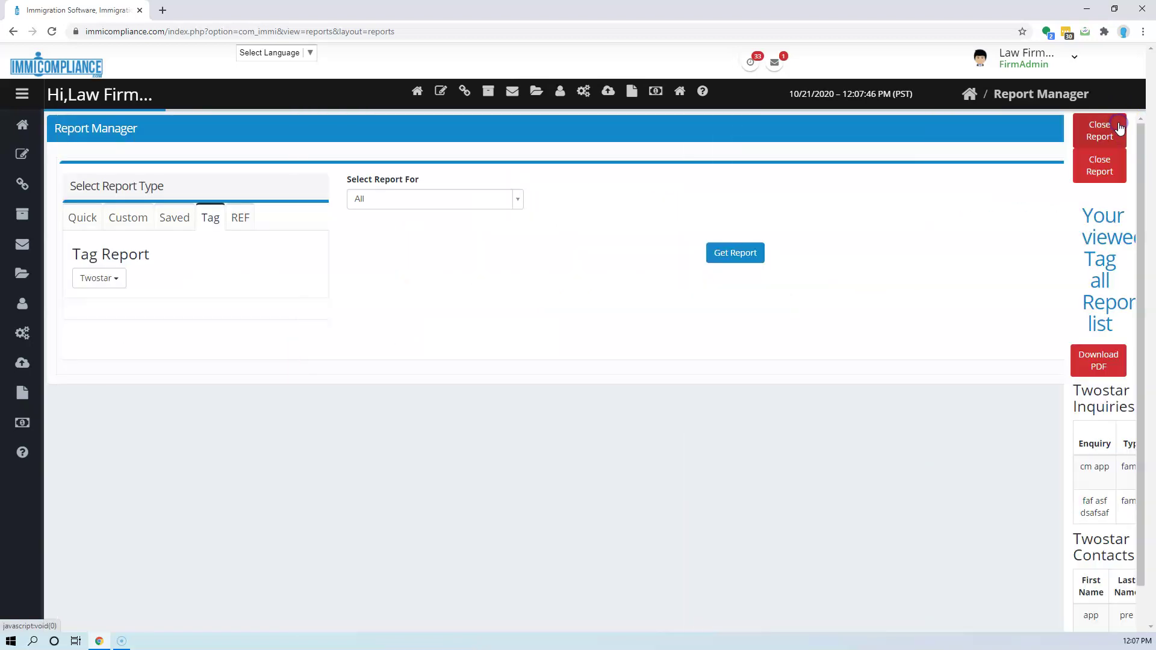
pyautogui.click(244, 219)
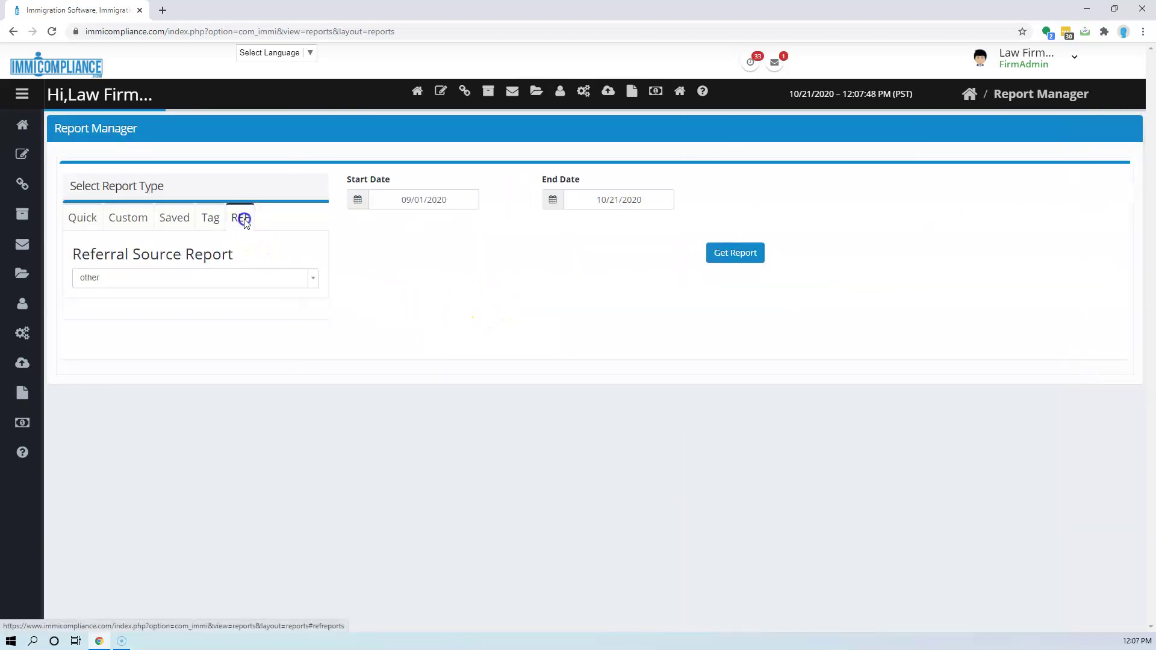
# Run the Google referral source report for 09/01/2020–10/21/2020, which comes back empty, and close it
pyautogui.click(268, 281)
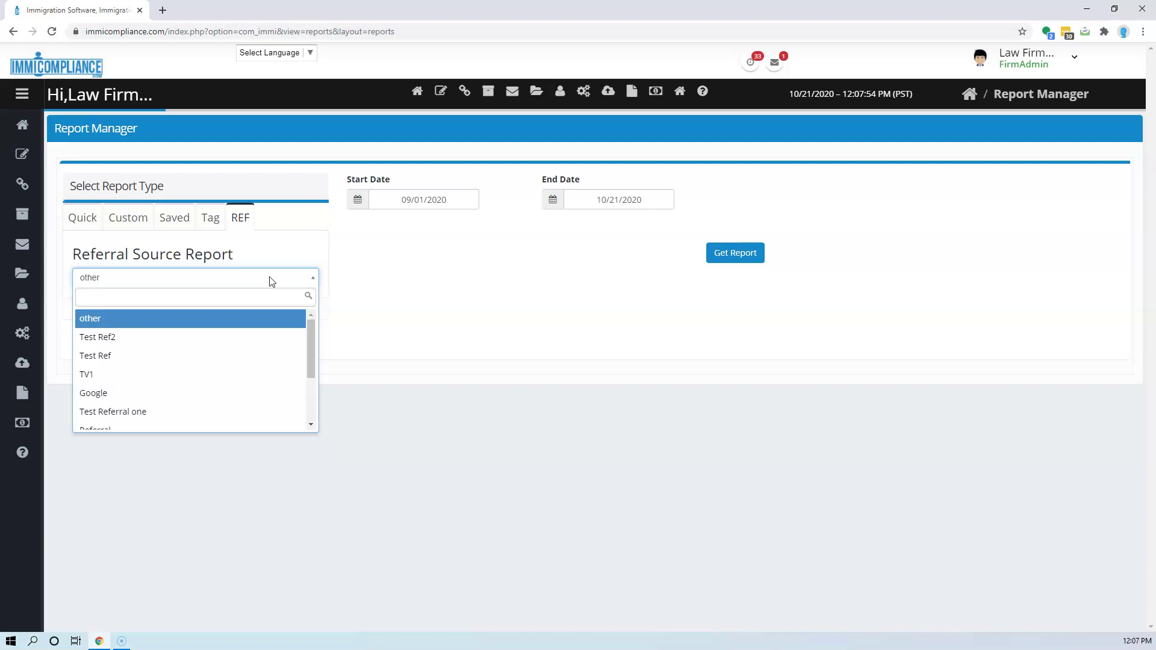
pyautogui.click(125, 397)
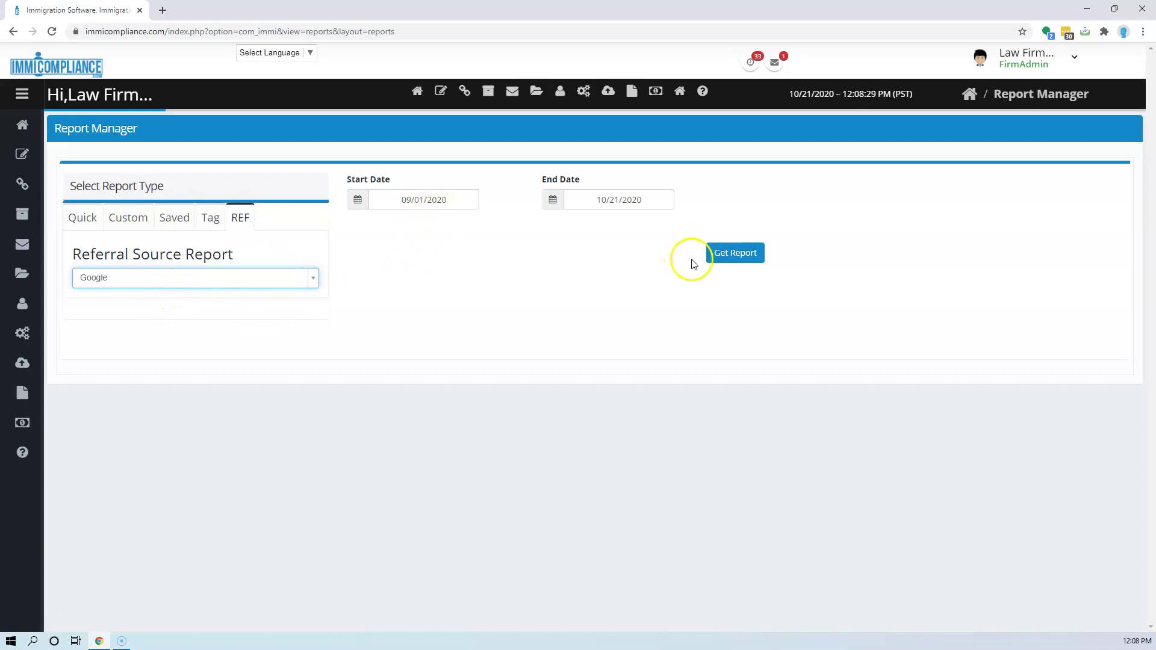
pyautogui.click(747, 257)
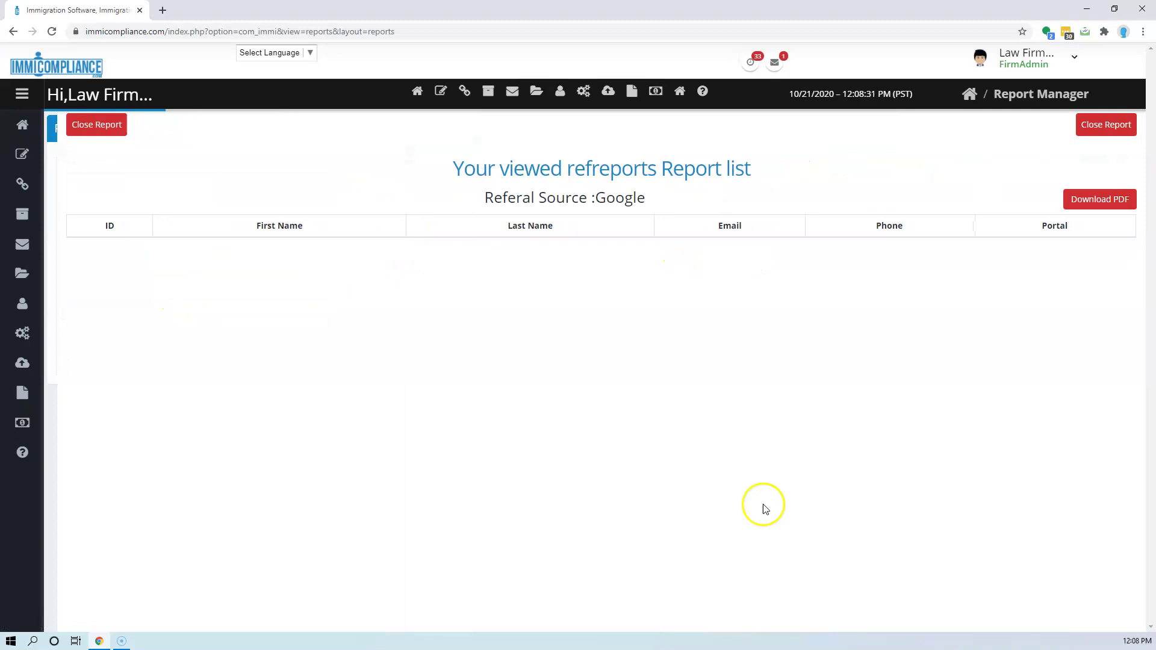
pyautogui.click(98, 125)
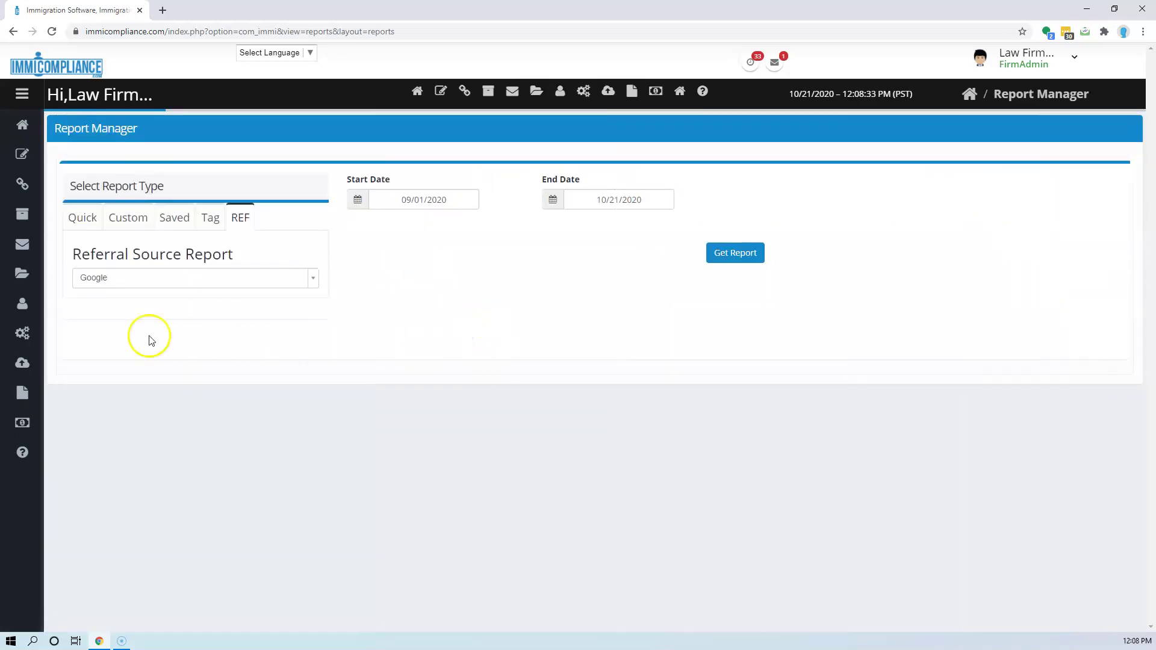
# Move the start date back to 05/01/2020 and rerun the Google referral report, now listing one contact
pyautogui.click(425, 202)
pyautogui.click(385, 226)
pyautogui.click(385, 227)
pyautogui.click(385, 226)
pyautogui.click(385, 227)
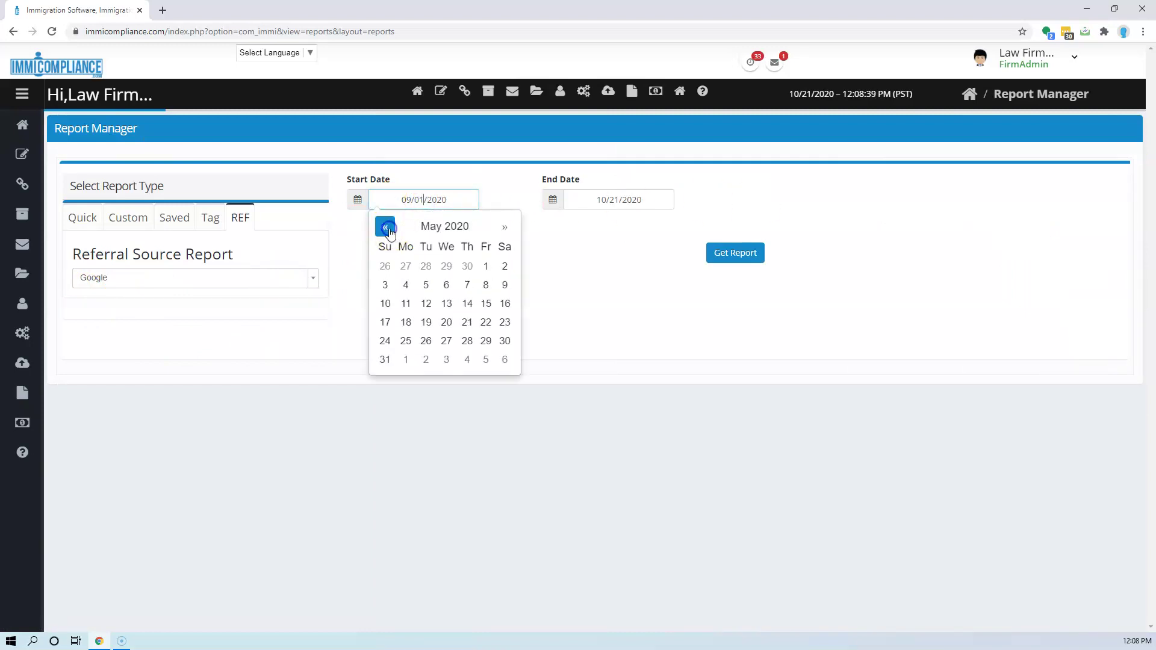
pyautogui.click(486, 266)
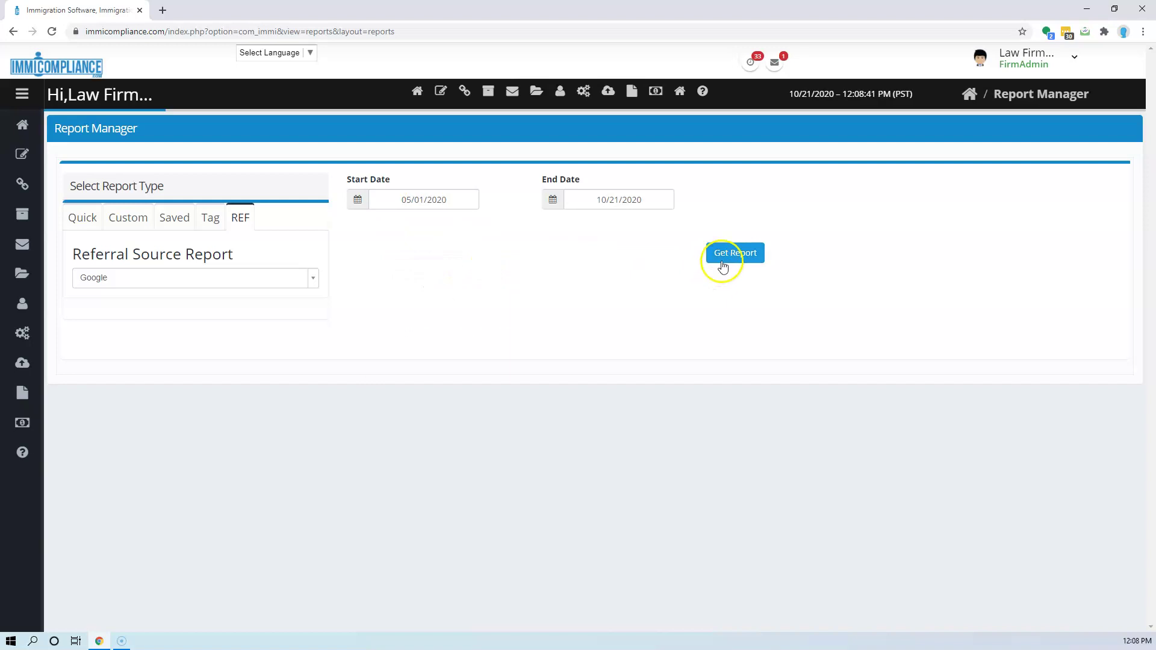
pyautogui.click(738, 255)
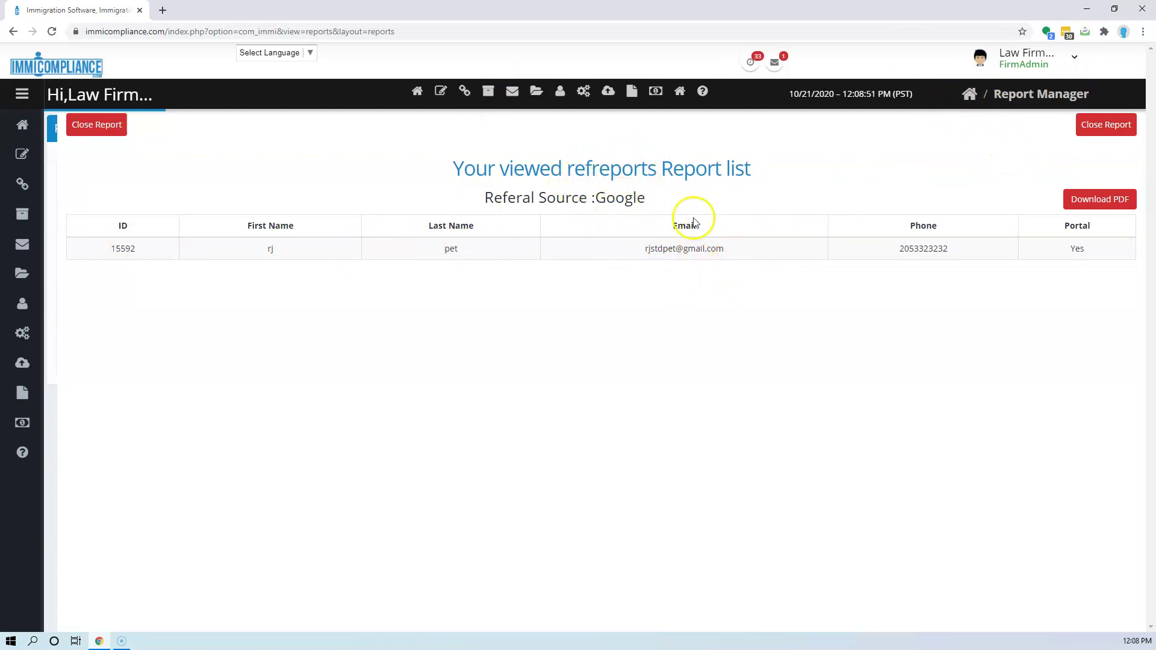
# Close the Google referral report list, returning to the form set to 05/01/2020–10/21/2020
pyautogui.click(1105, 127)
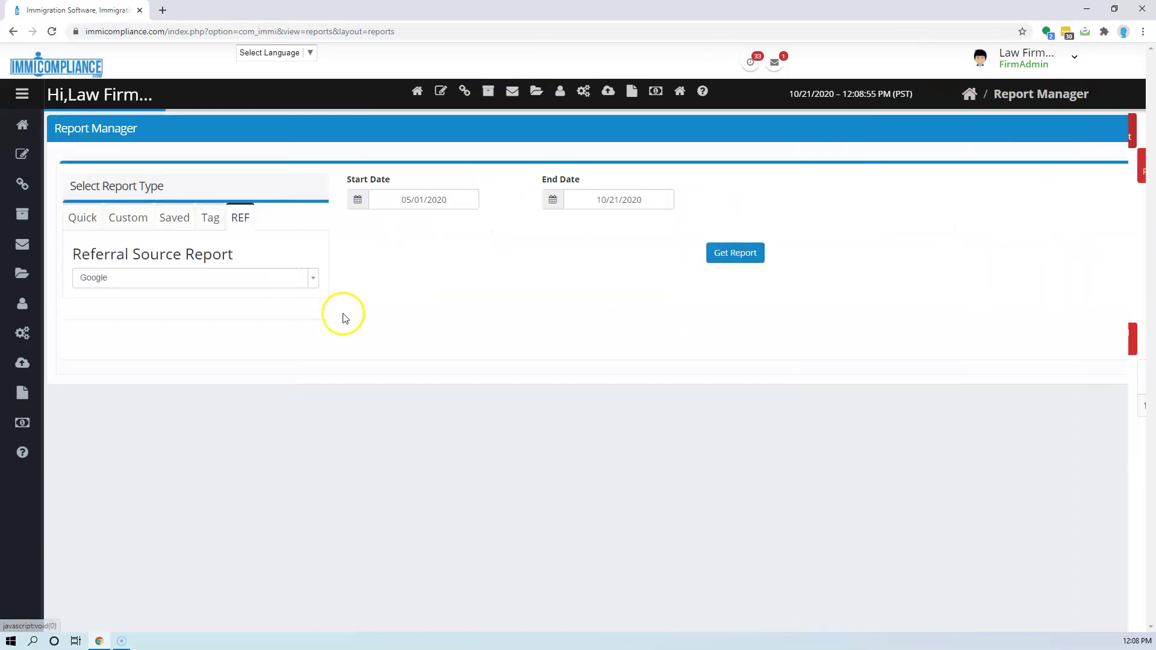